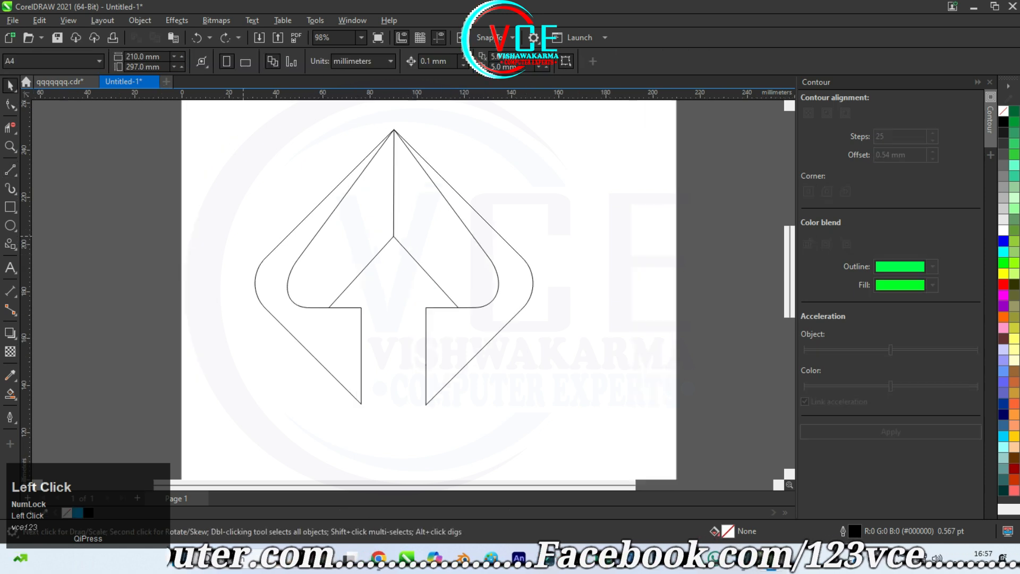
- Fill the left and right outer regions and both inner regions of the arrow drawing with light blue (#00AEFF) using Smart Fill
{"action": "left_click", "coordinate": [10, 393]}
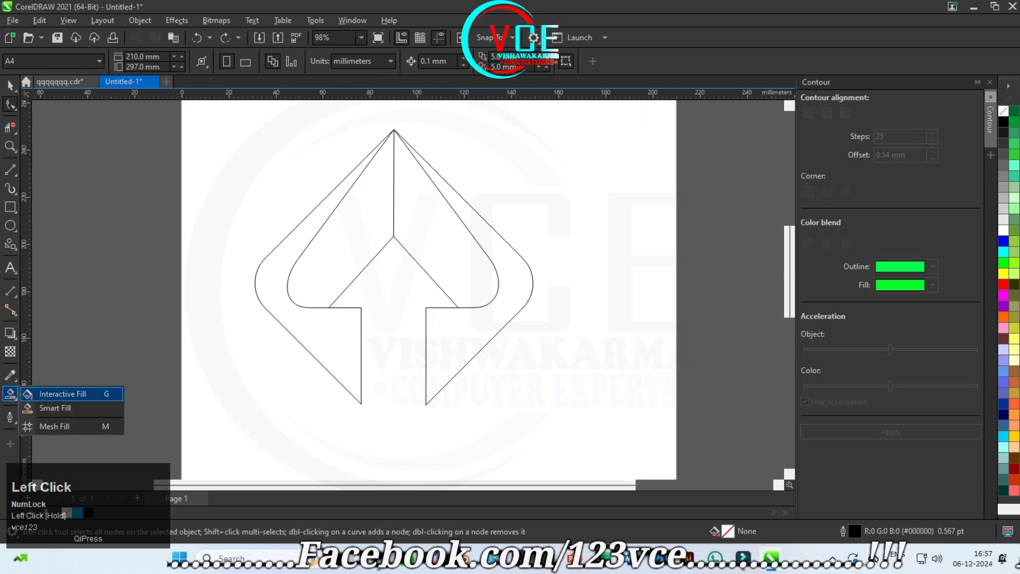
{"action": "left_click", "coordinate": [48, 409]}
{"action": "left_click", "coordinate": [341, 330]}
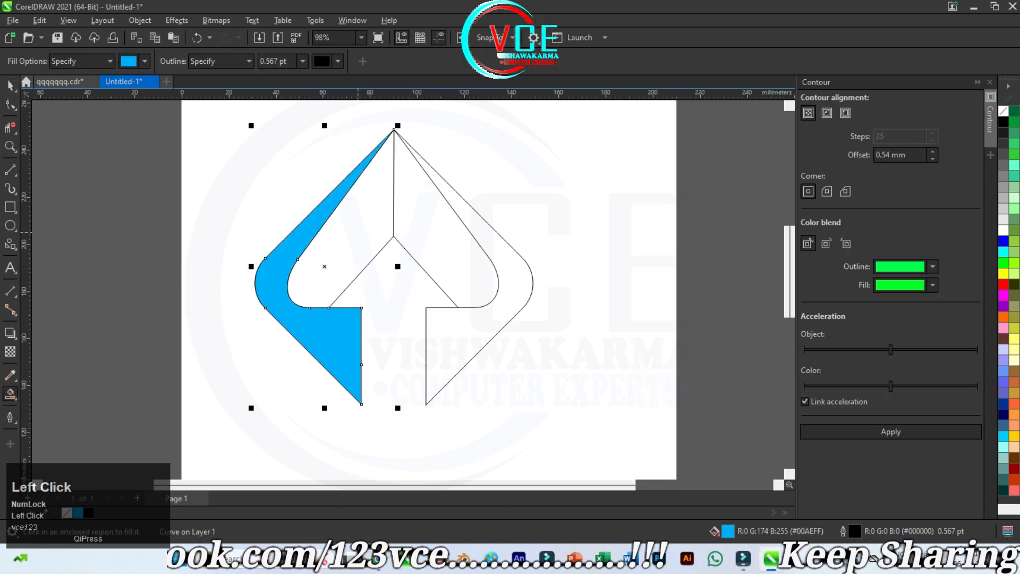
{"action": "left_click", "coordinate": [509, 284]}
{"action": "left_click", "coordinate": [332, 224]}
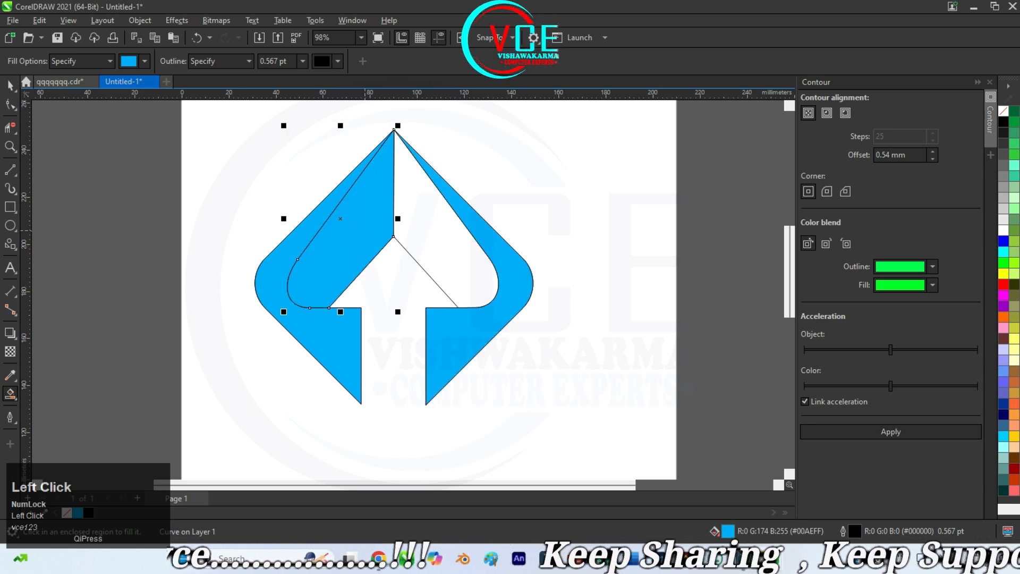
{"action": "left_click", "coordinate": [438, 232]}
- Move the four blue pieces sideways off the page by the same distance, repeating the first piece's move for the others
{"action": "left_click", "coordinate": [10, 85]}
{"action": "scroll", "coordinate": [182, 213], "scroll_direction": "down", "scroll_amount": 2}
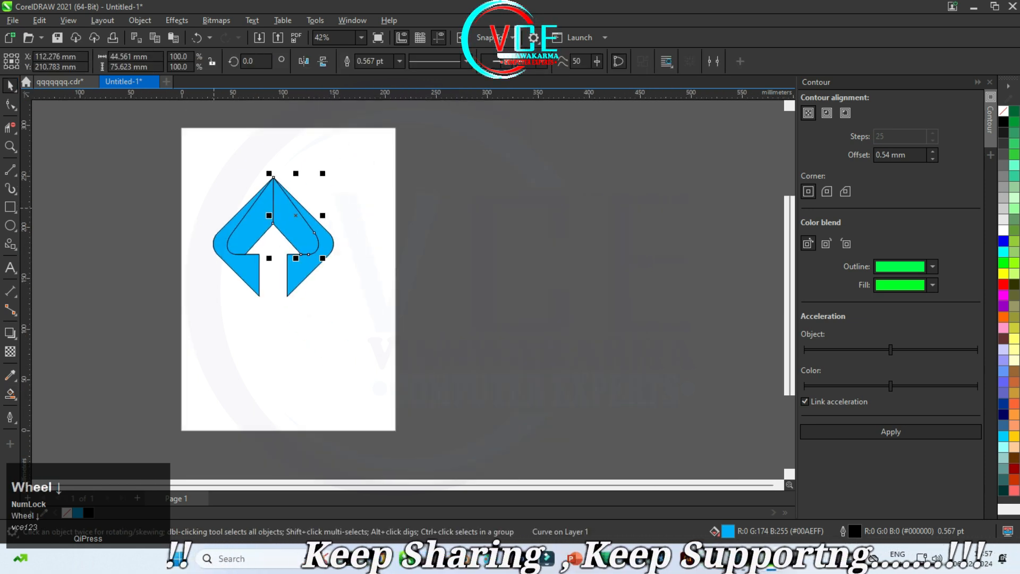
{"action": "scroll", "coordinate": [341, 185], "scroll_direction": "up", "scroll_amount": 2}
{"action": "left_click_drag", "start_coordinate": [326, 303], "coordinate": [608, 303]}
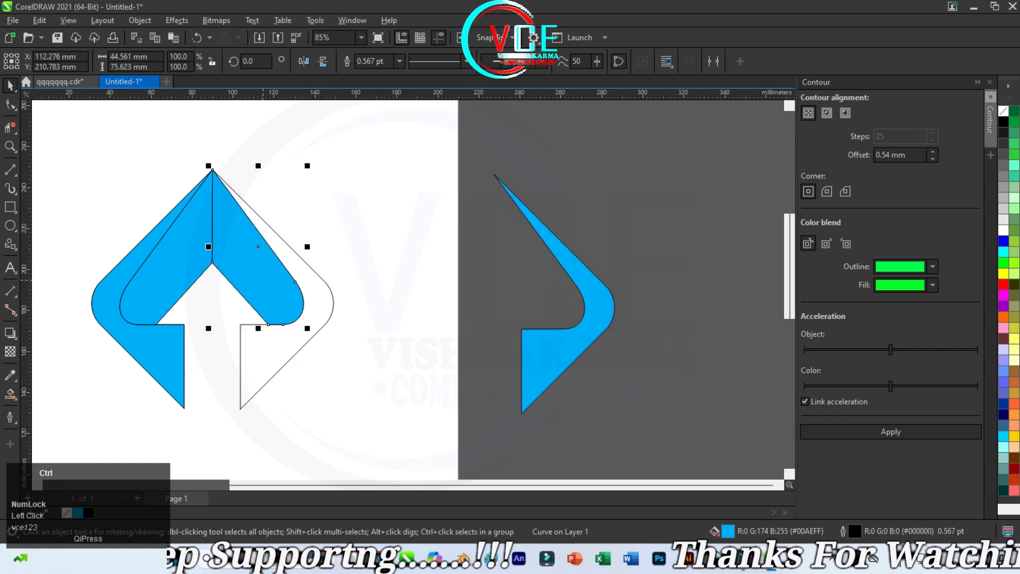
{"action": "key", "text": "ctrl+r"}
{"action": "left_click", "coordinate": [178, 252]}
{"action": "key", "text": "ctrl+r"}
{"action": "left_click", "coordinate": [109, 303]}
{"action": "key", "text": "ctrl+r"}
- Clear the original line drawing out of the way and move the four blue pieces together onto the page
{"action": "scroll", "coordinate": [216, 215], "scroll_direction": "down", "scroll_amount": 2}
{"action": "left_click_drag", "start_coordinate": [129, 170], "coordinate": [291, 336]}
{"action": "left_click_drag", "start_coordinate": [247, 270], "coordinate": [645, 339]}
{"action": "left_click_drag", "start_coordinate": [304, 173], "coordinate": [504, 378]}
{"action": "left_click_drag", "start_coordinate": [326, 291], "coordinate": [209, 297]}
{"action": "scroll", "coordinate": [249, 241], "scroll_direction": "up", "scroll_amount": 2}
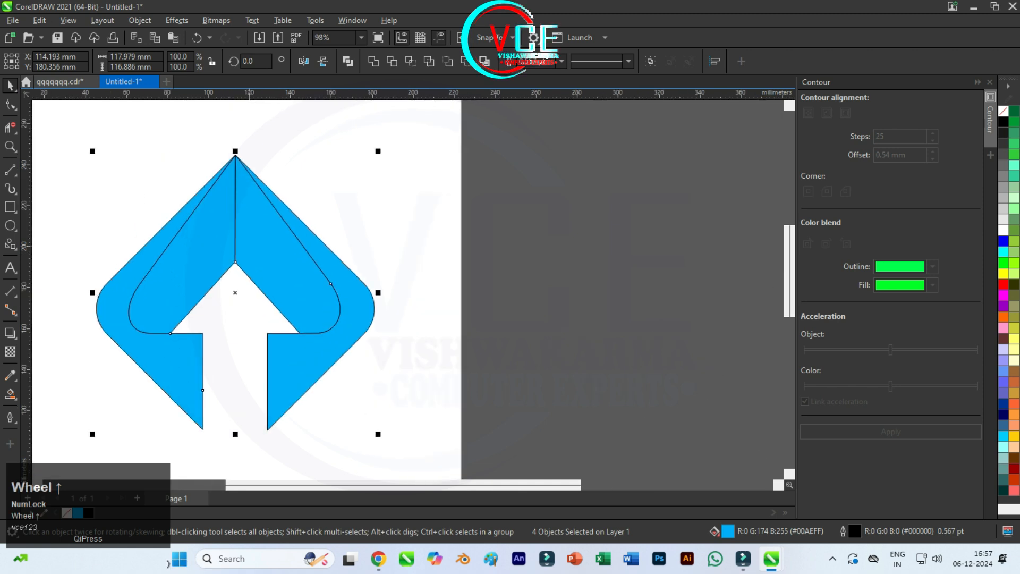
- Recolour the left outer piece of the arrow logo cyan (#00FFFF)
{"action": "left_click", "coordinate": [97, 394]}
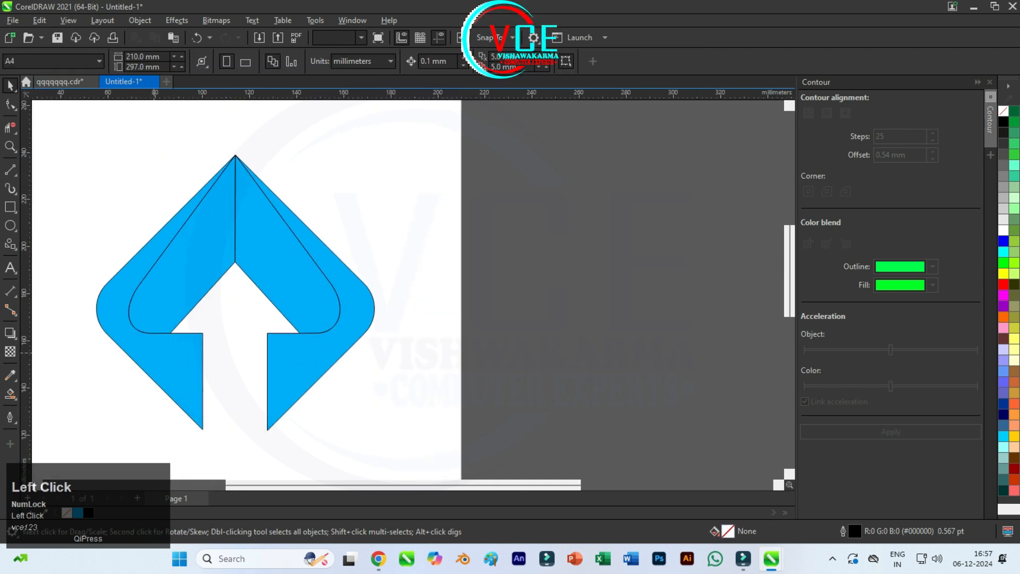
{"action": "left_click", "coordinate": [166, 367]}
{"action": "left_click", "coordinate": [1004, 251]}
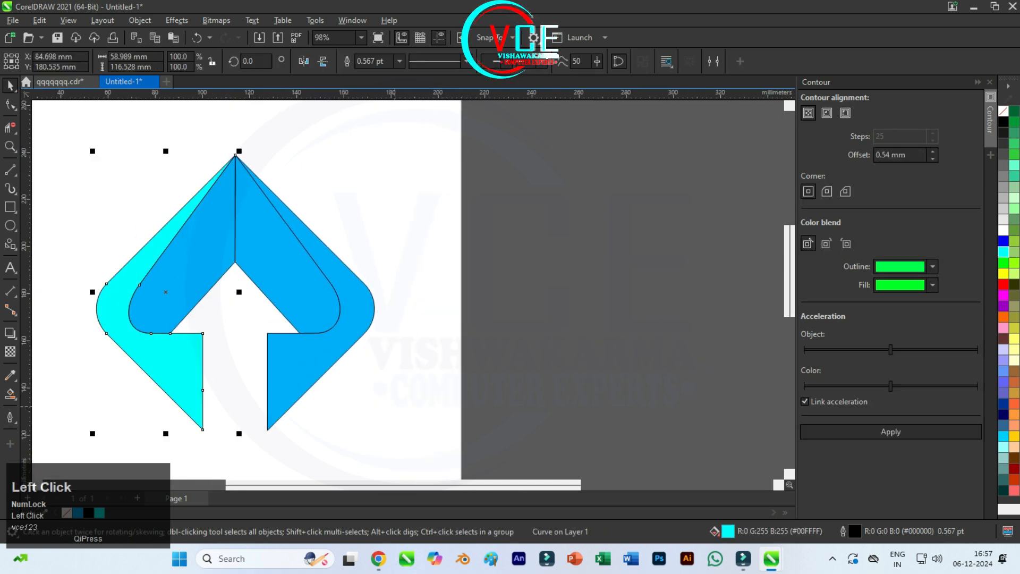
{"action": "scroll", "coordinate": [402, 255], "scroll_direction": "down", "scroll_amount": 1}
{"action": "scroll", "coordinate": [304, 266], "scroll_direction": "up", "scroll_amount": 2}
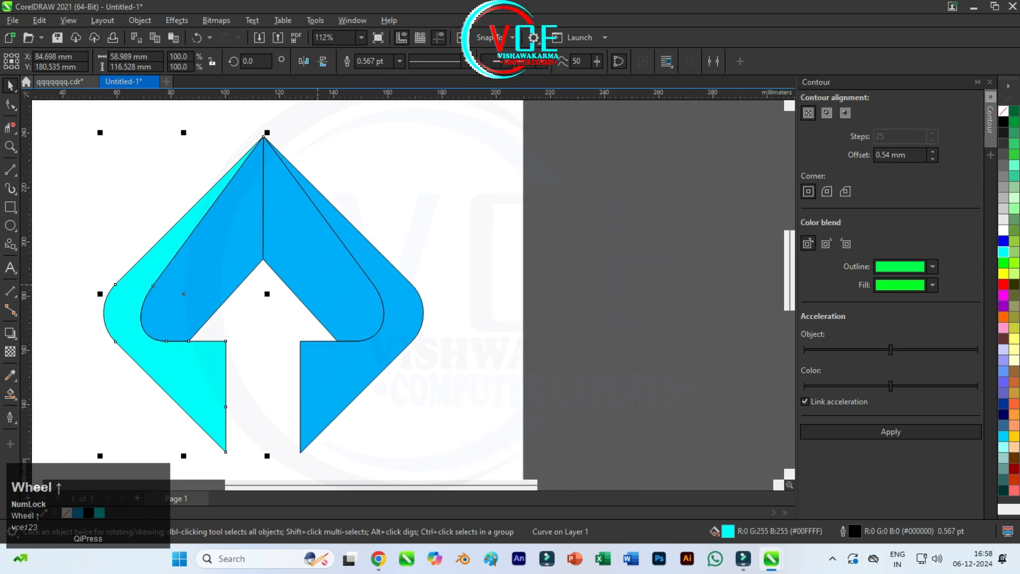
- Apply a linear fountain fill to the left inner piece, running down towards its rounded end, with dark blue as the end colour
{"action": "left_click", "coordinate": [214, 261]}
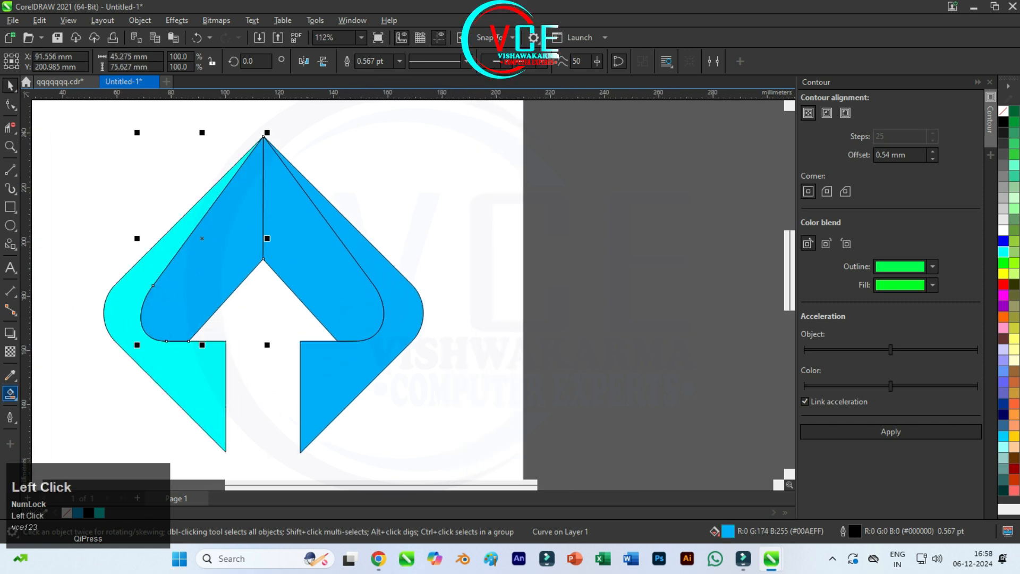
{"action": "left_click", "coordinate": [10, 393]}
{"action": "left_click", "coordinate": [54, 407]}
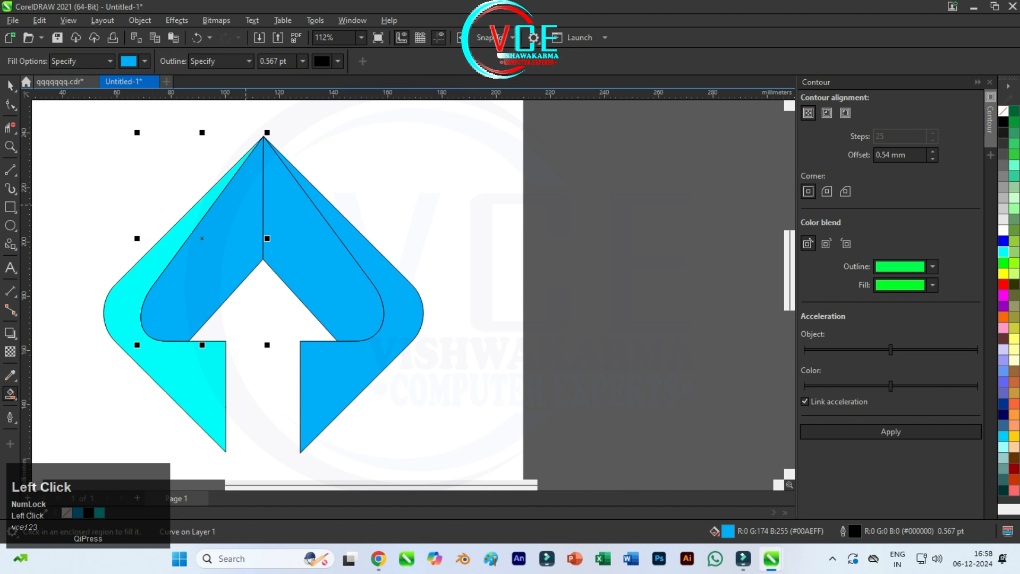
{"action": "left_click", "coordinate": [9, 393]}
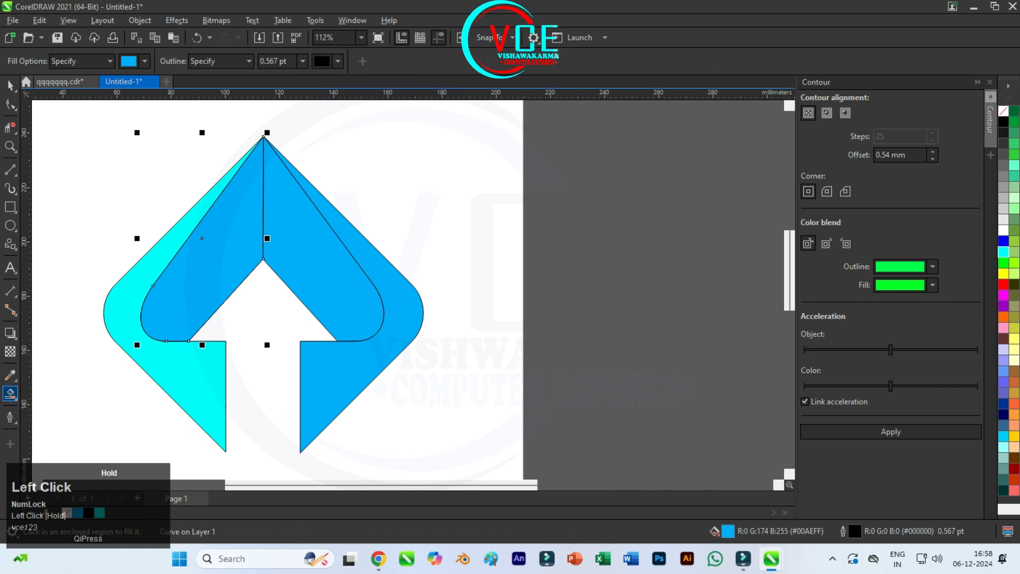
{"action": "left_click", "coordinate": [55, 393]}
{"action": "left_click_drag", "start_coordinate": [198, 307], "coordinate": [171, 338]}
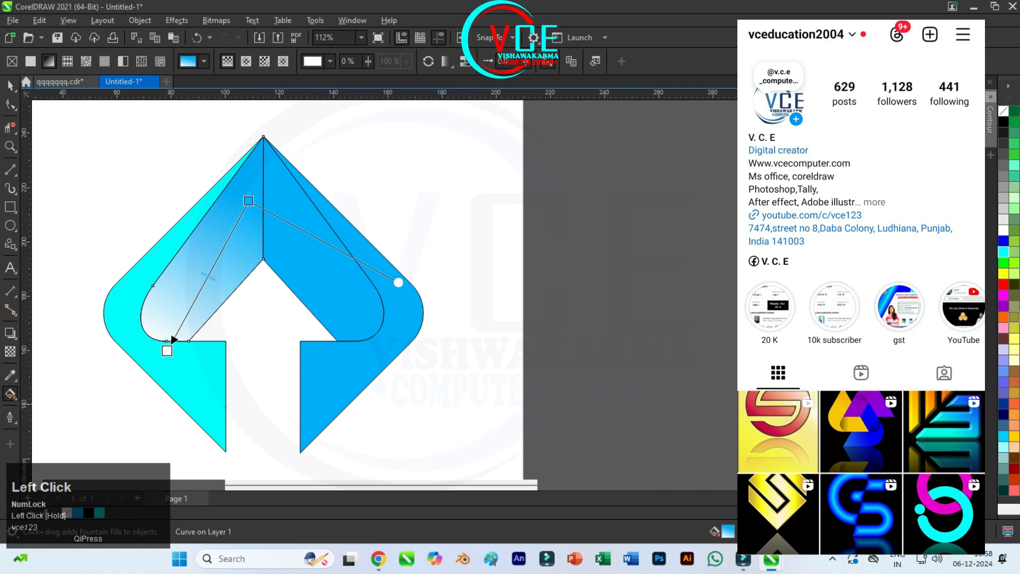
{"action": "left_click", "coordinate": [174, 339]}
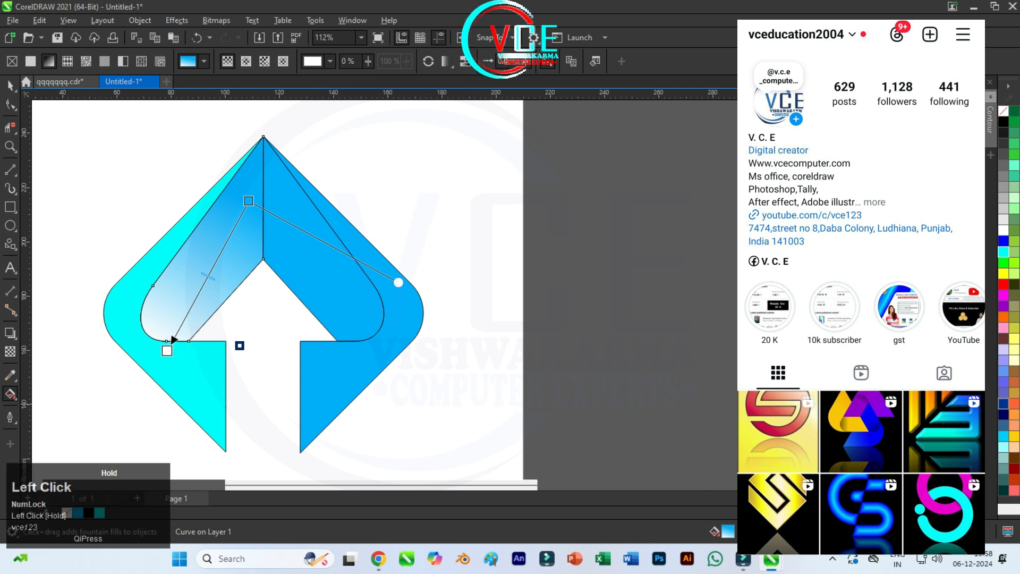
{"action": "left_click_drag", "start_coordinate": [173, 339], "coordinate": [173, 339]}
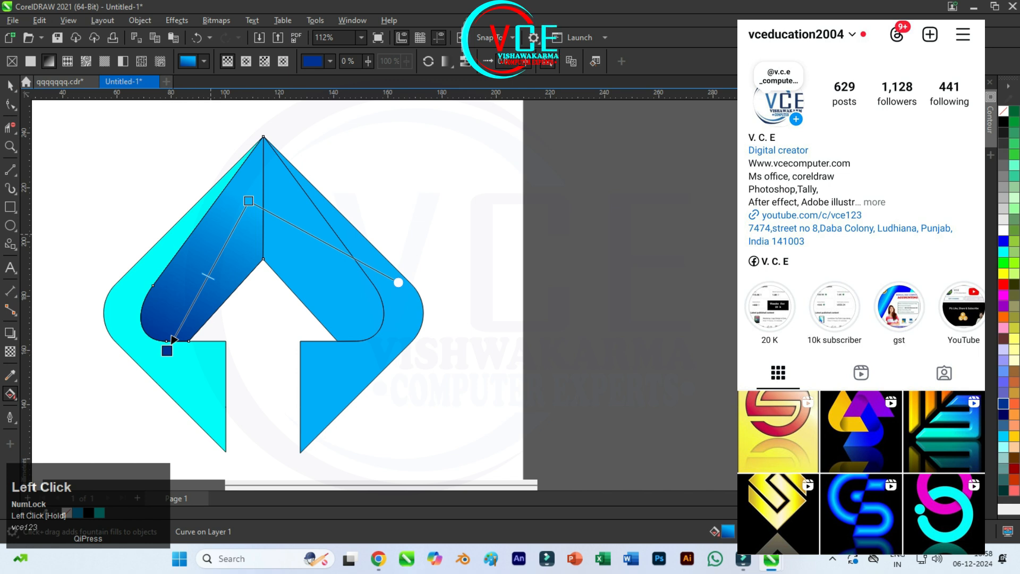
- Set the left inner gradient's start colour to cyan and pull its start and end handles slightly down and outwards
{"action": "left_click_drag", "start_coordinate": [248, 200], "coordinate": [240, 209]}
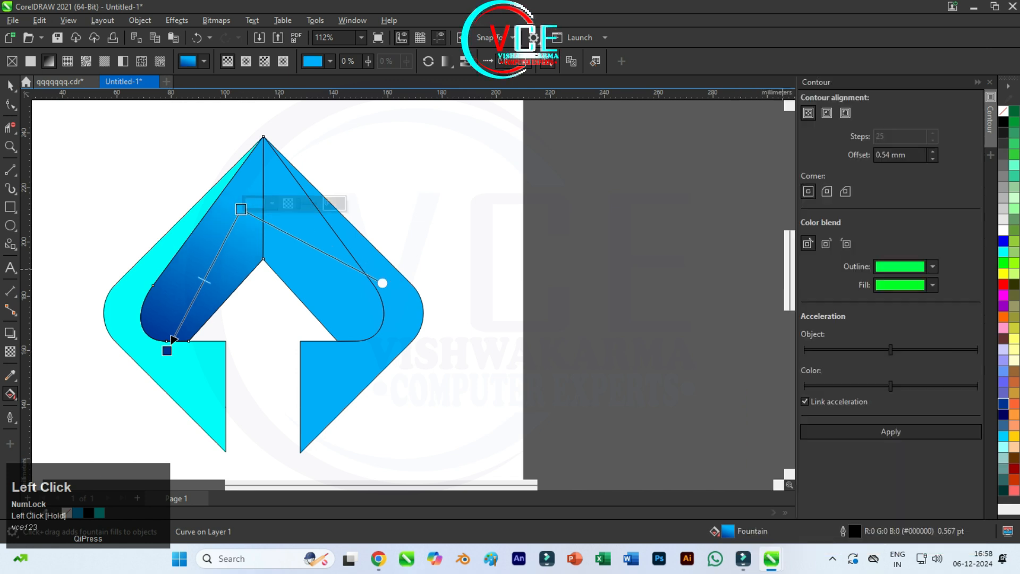
{"action": "left_click_drag", "start_coordinate": [420, 248], "coordinate": [241, 210]}
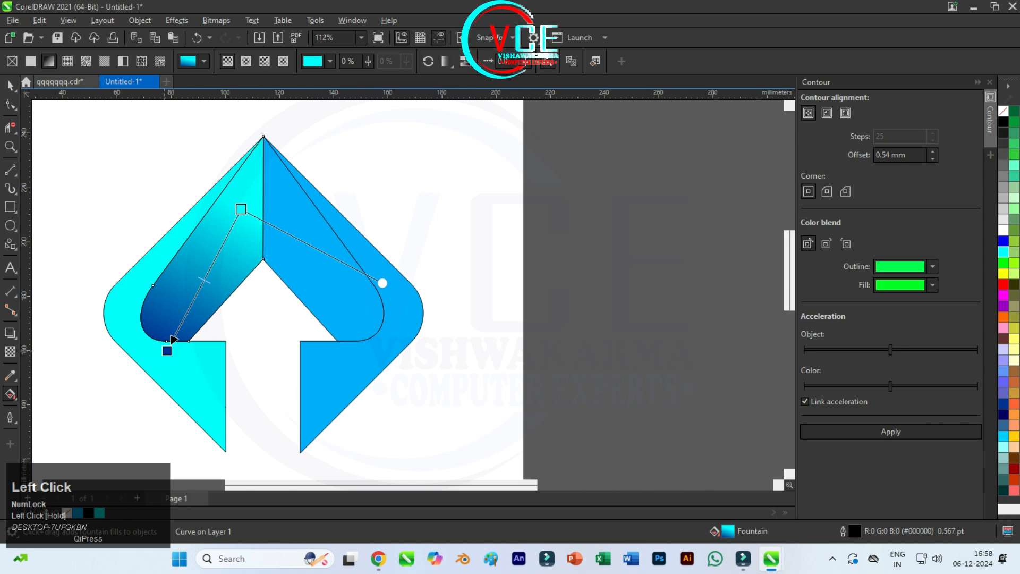
{"action": "left_click_drag", "start_coordinate": [173, 339], "coordinate": [161, 347]}
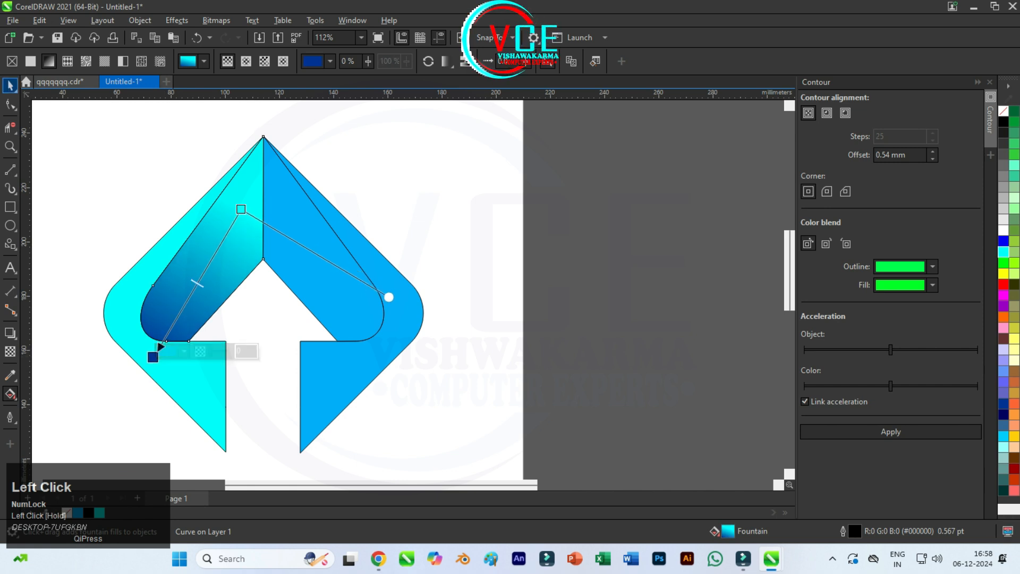
{"action": "left_click", "coordinate": [11, 86]}
- Give the right inner piece a linear fountain fill from light blue near the peak to navy beyond its rounded lower end
{"action": "left_click", "coordinate": [325, 288]}
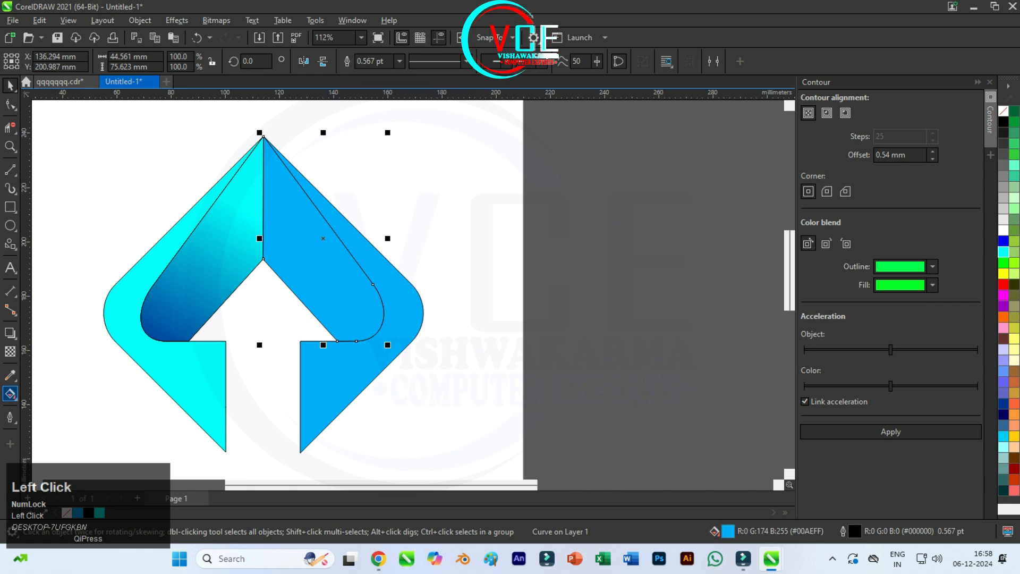
{"action": "left_click", "coordinate": [10, 394]}
{"action": "left_click", "coordinate": [63, 393]}
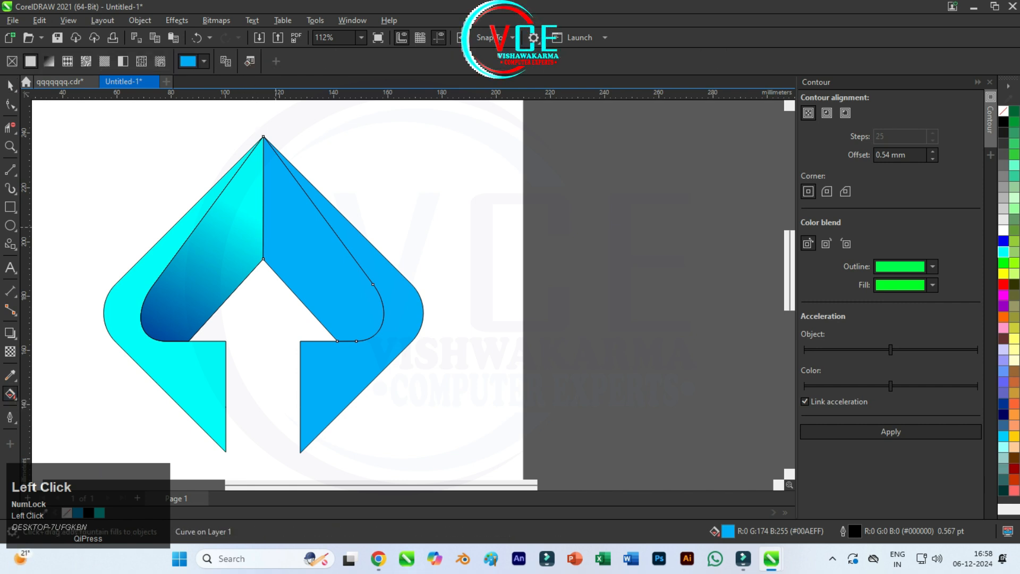
{"action": "left_click_drag", "start_coordinate": [276, 202], "coordinate": [363, 338]}
{"action": "left_click_drag", "start_coordinate": [424, 389], "coordinate": [388, 373]}
{"action": "left_click_drag", "start_coordinate": [275, 202], "coordinate": [291, 204]}
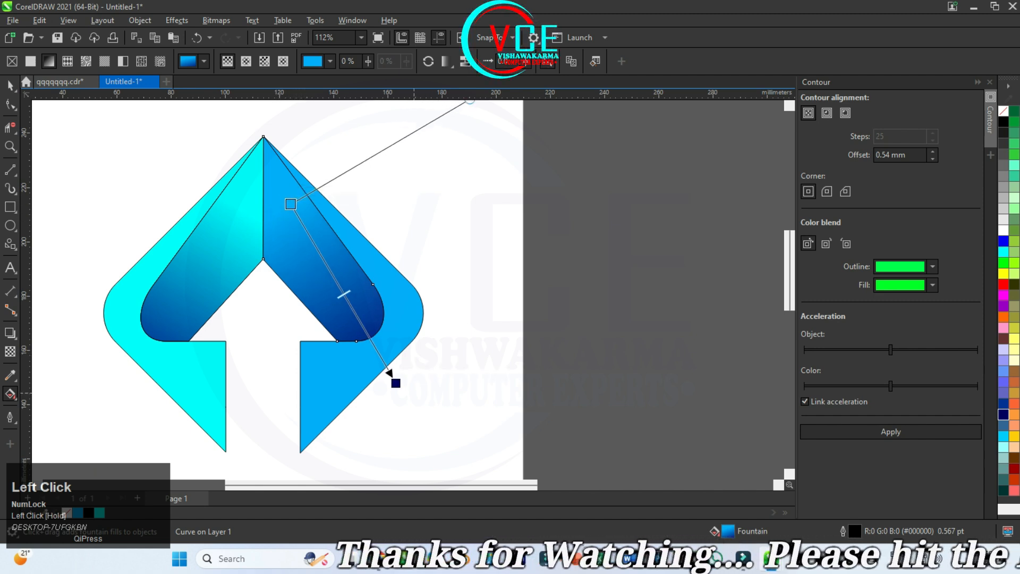
{"action": "left_click_drag", "start_coordinate": [390, 374], "coordinate": [387, 374]}
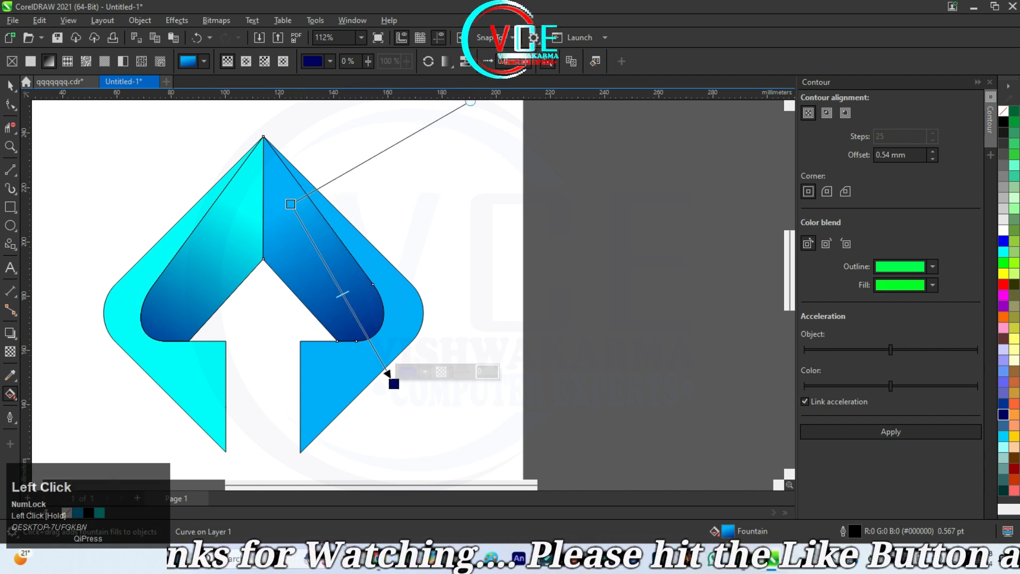
{"action": "left_click", "coordinate": [10, 86]}
{"action": "scroll", "coordinate": [324, 223], "scroll_direction": "down", "scroll_amount": 2}
{"action": "left_click", "coordinate": [226, 186]}
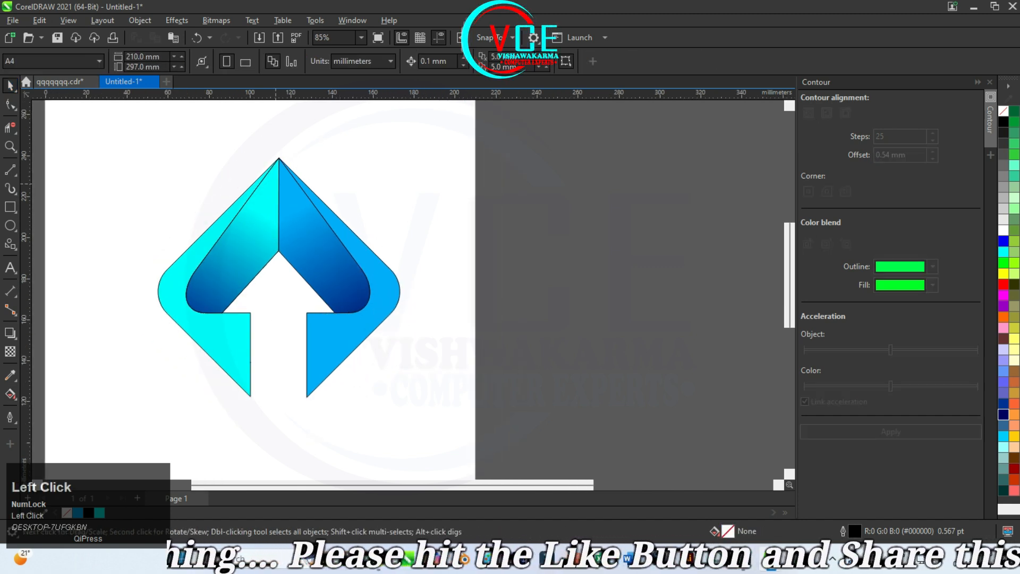
- Apply contours to the centre of both outer pieces with a 0.54 mm offset, green outline colour and white fill
{"action": "scroll", "coordinate": [225, 191], "scroll_direction": "up", "scroll_amount": 2}
{"action": "scroll", "coordinate": [226, 192], "scroll_direction": "down", "scroll_amount": 2}
{"action": "left_click", "coordinate": [224, 335]}
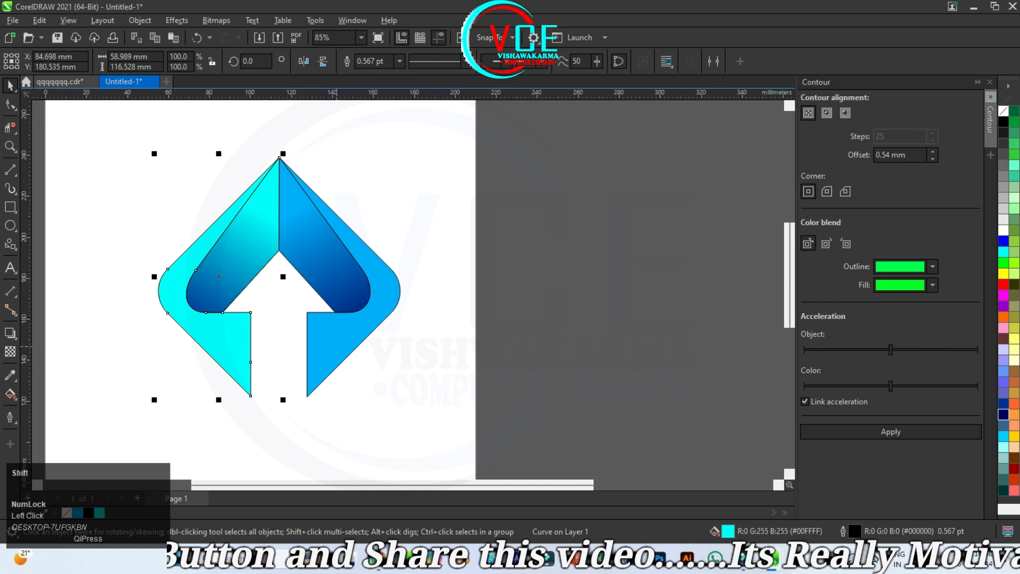
{"action": "left_click", "coordinate": [363, 268], "text": "shift"}
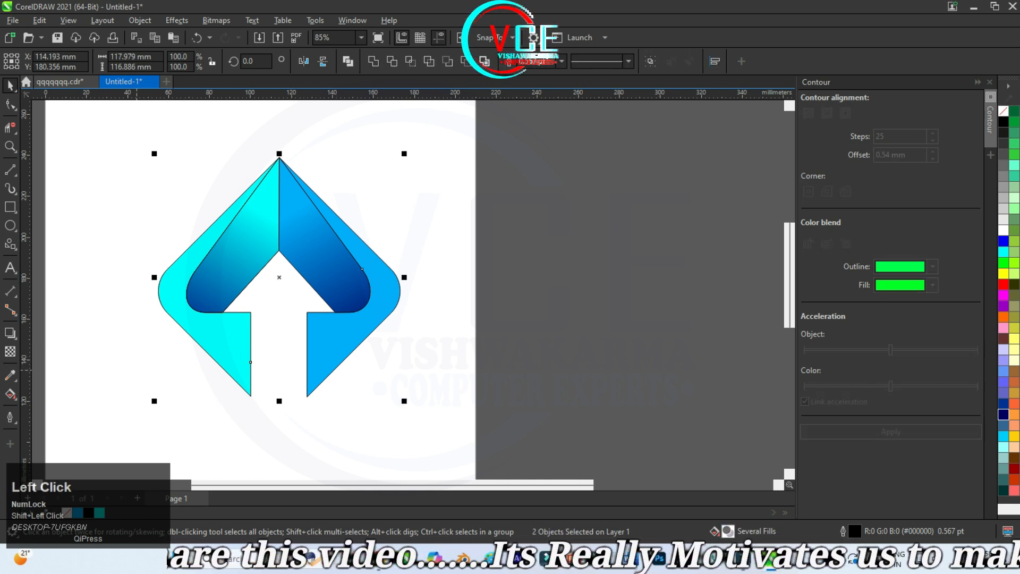
{"action": "key", "text": "F10"}
{"action": "left_click", "coordinate": [215, 334]}
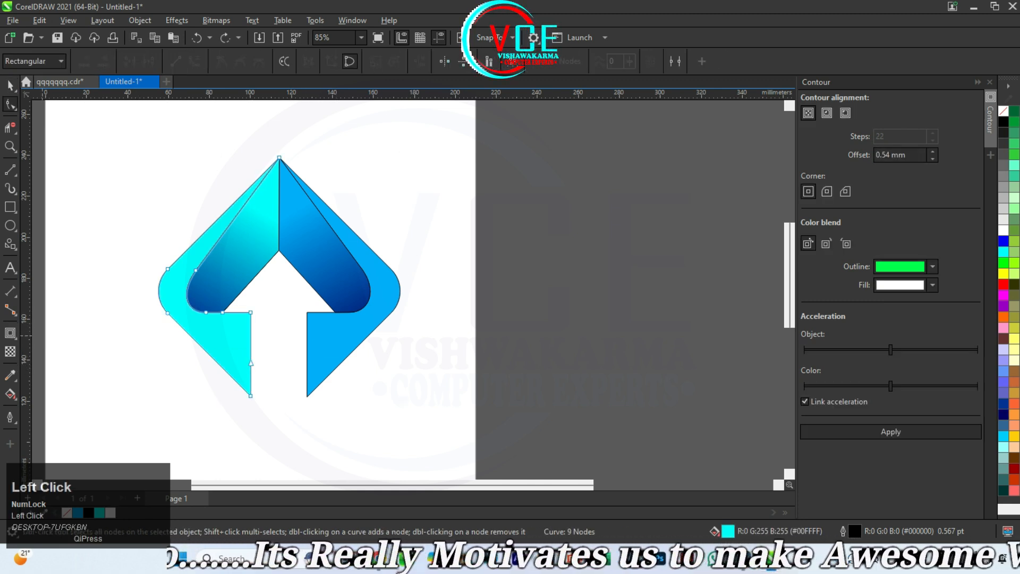
{"action": "left_click", "coordinate": [10, 333]}
{"action": "left_click", "coordinate": [53, 346]}
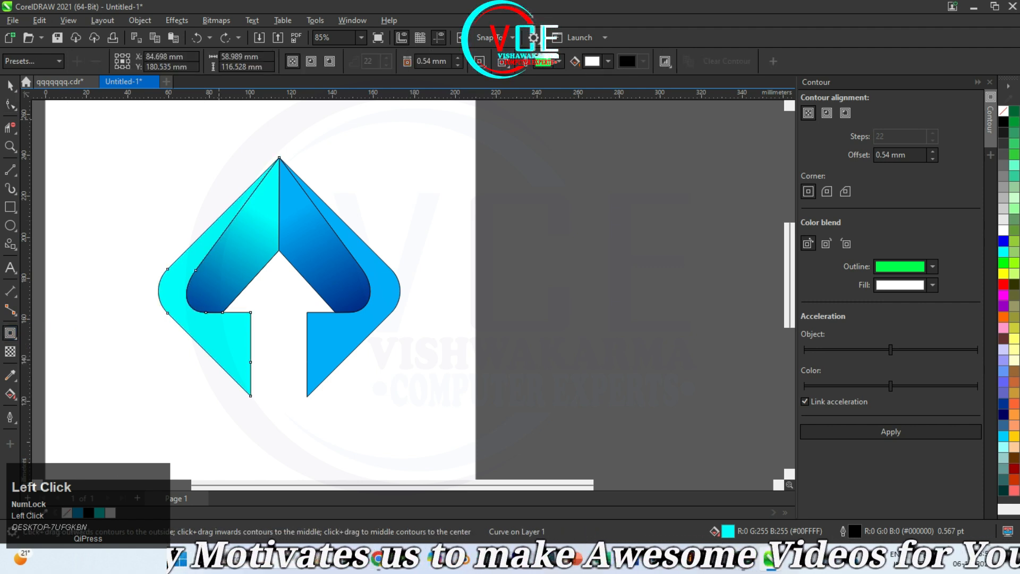
{"action": "left_click_drag", "start_coordinate": [157, 276], "coordinate": [182, 277]}
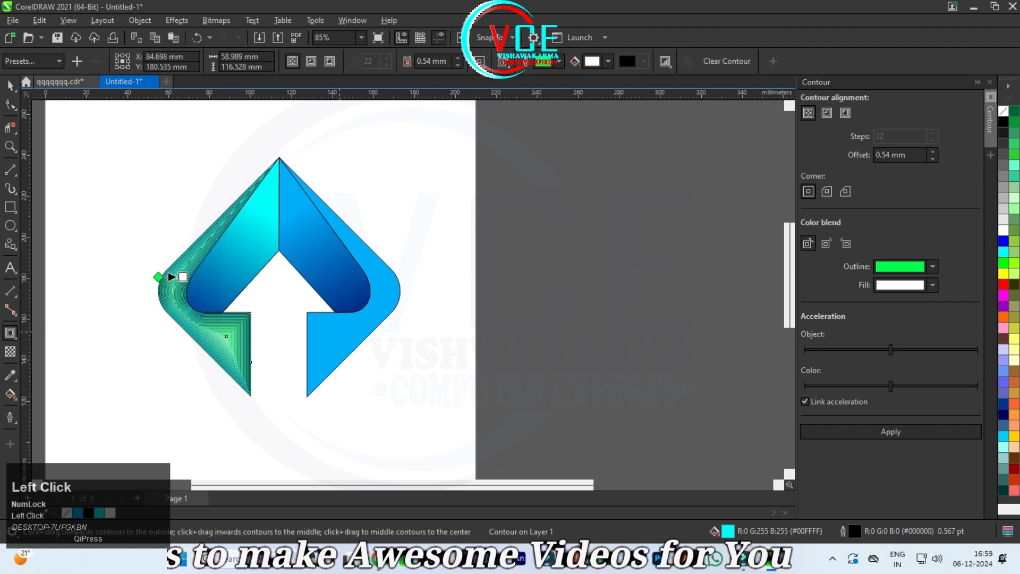
{"action": "left_click_drag", "start_coordinate": [280, 278], "coordinate": [304, 277]}
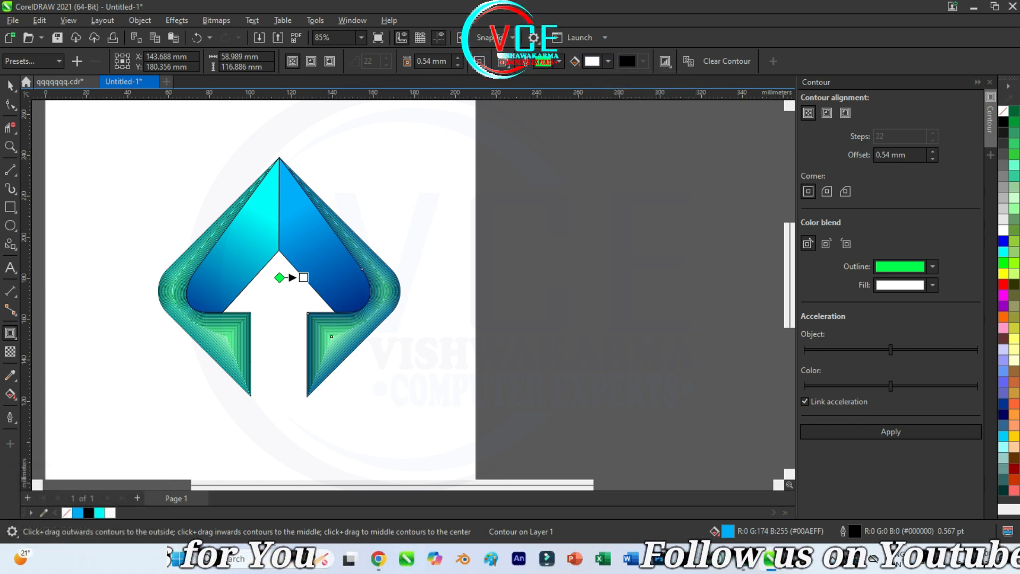
- Remove the outline colour from the contours on the left and right outer pieces
{"action": "left_click", "coordinate": [10, 85]}
{"action": "left_click", "coordinate": [226, 337]}
{"action": "right_click", "coordinate": [1003, 111]}
{"action": "left_click", "coordinate": [945, 117]}
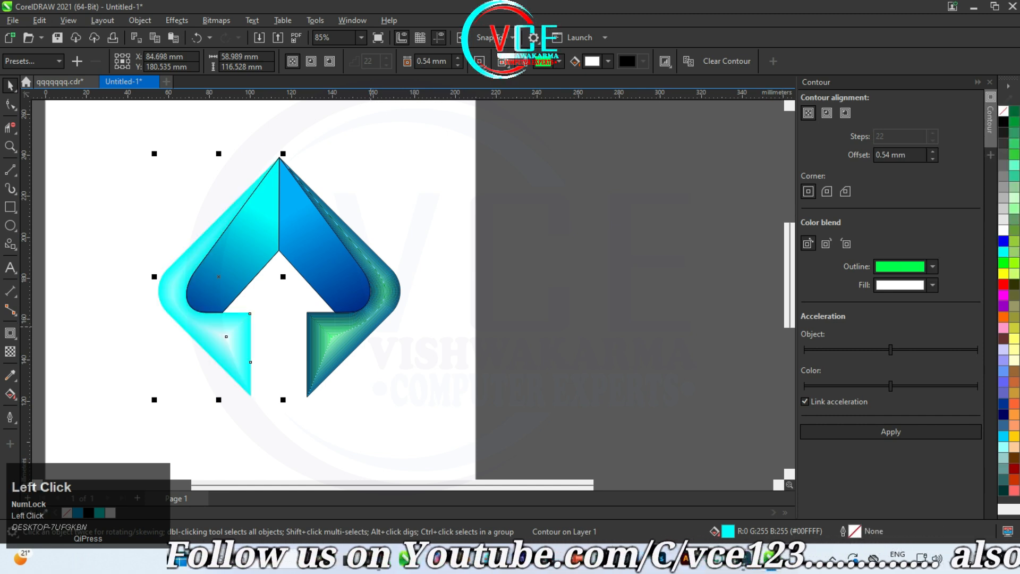
{"action": "left_click", "coordinate": [331, 336]}
{"action": "right_click", "coordinate": [1003, 111]}
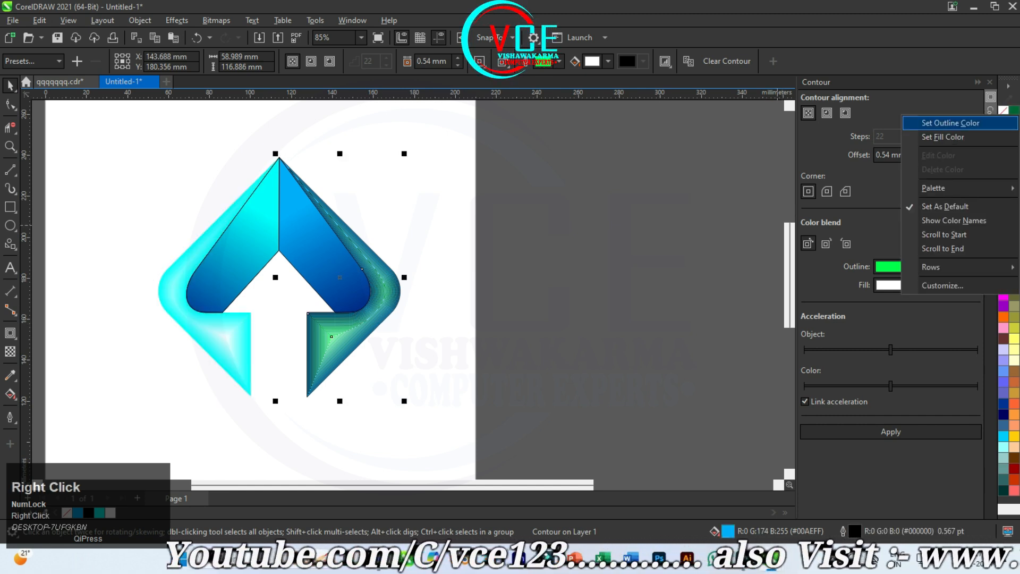
{"action": "left_click", "coordinate": [946, 118]}
{"action": "left_click", "coordinate": [463, 313]}
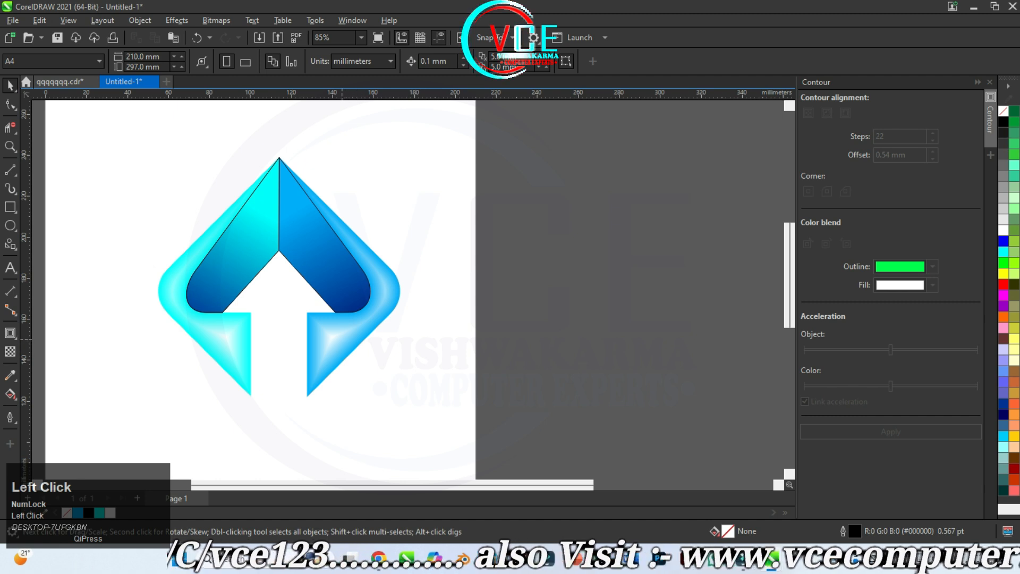
- Break apart the contours of the right and left outer pieces into separate groups
{"action": "right_click", "coordinate": [333, 338]}
{"action": "left_click", "coordinate": [392, 347]}
{"action": "left_click", "coordinate": [425, 340]}
{"action": "right_click", "coordinate": [232, 332]}
{"action": "left_click", "coordinate": [249, 341]}
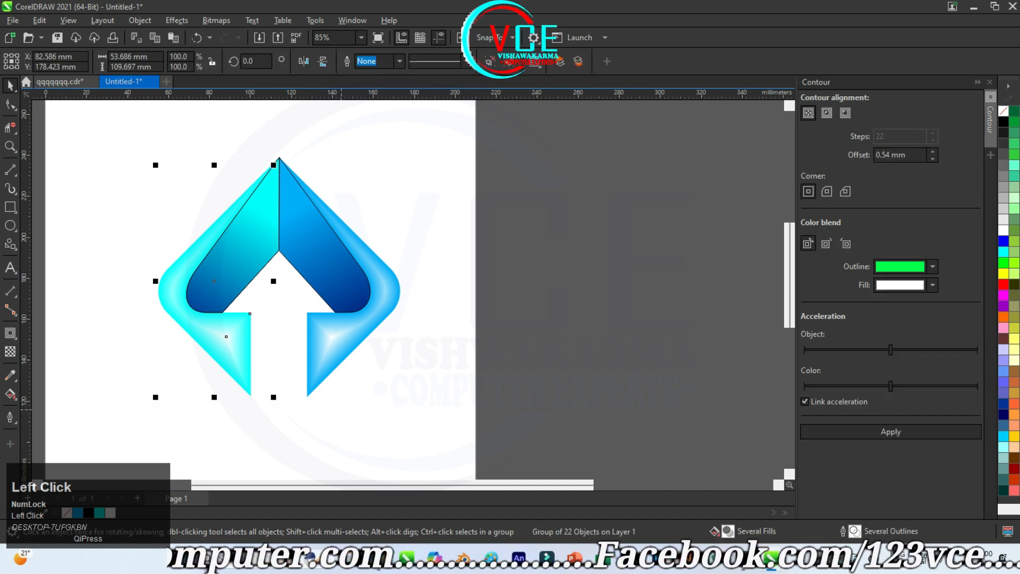
- Apply the Plastic texture effect to the left and right contour groups with highlight 81, depth 68 and smoothness 61
{"action": "left_click", "coordinate": [336, 341], "text": "shift"}
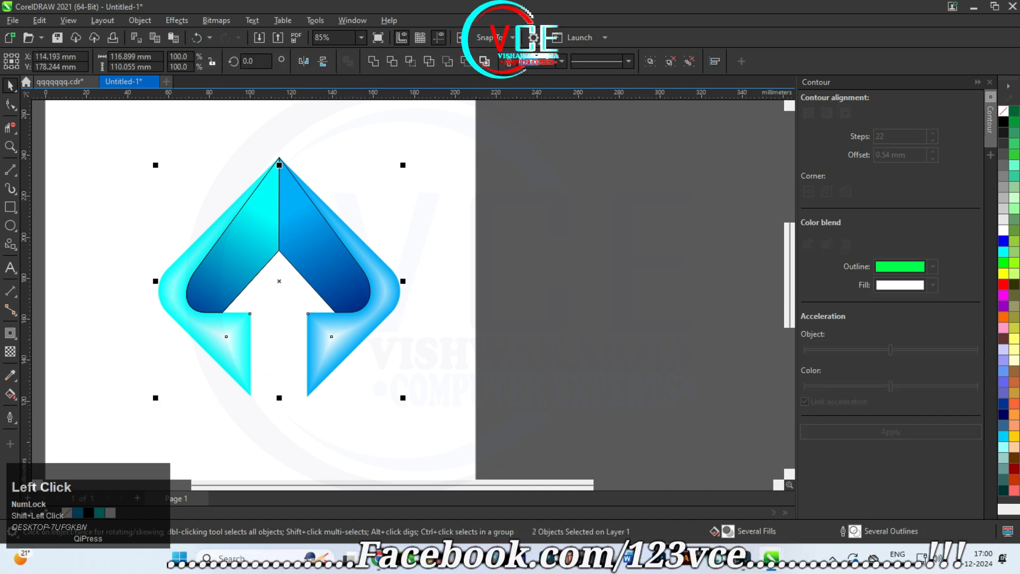
{"action": "left_click", "coordinate": [177, 21]}
{"action": "mouse_move", "coordinate": [212, 237]}
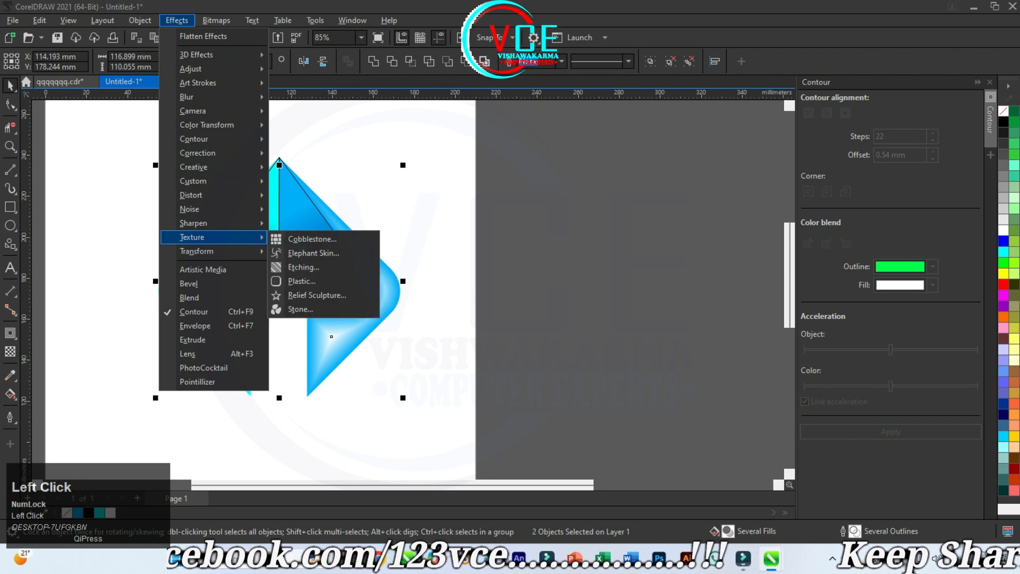
{"action": "left_click", "coordinate": [302, 281]}
{"action": "left_click_drag", "start_coordinate": [499, 191], "coordinate": [567, 141]}
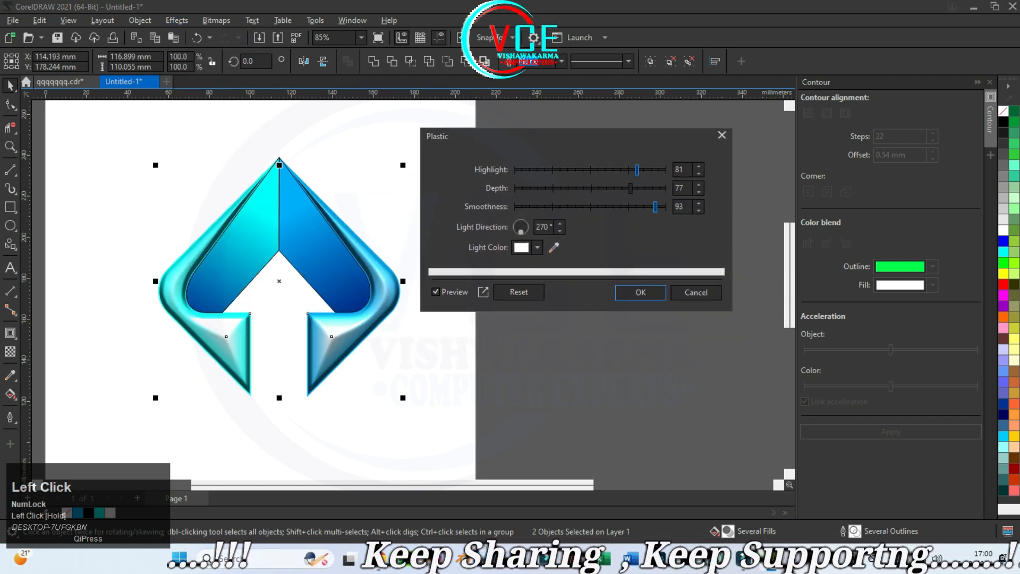
{"action": "left_click", "coordinate": [591, 188]}
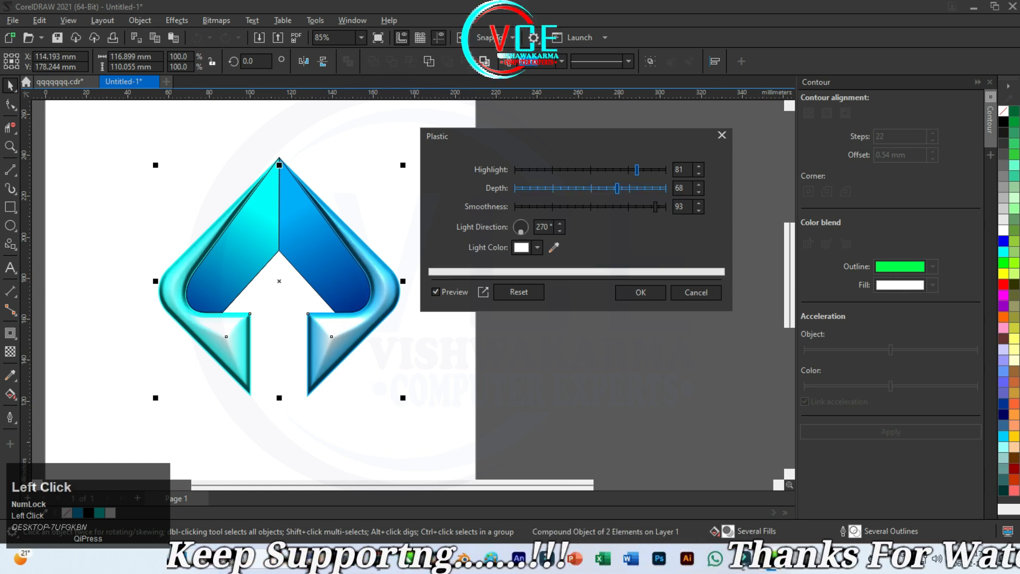
{"action": "left_click", "coordinate": [593, 207]}
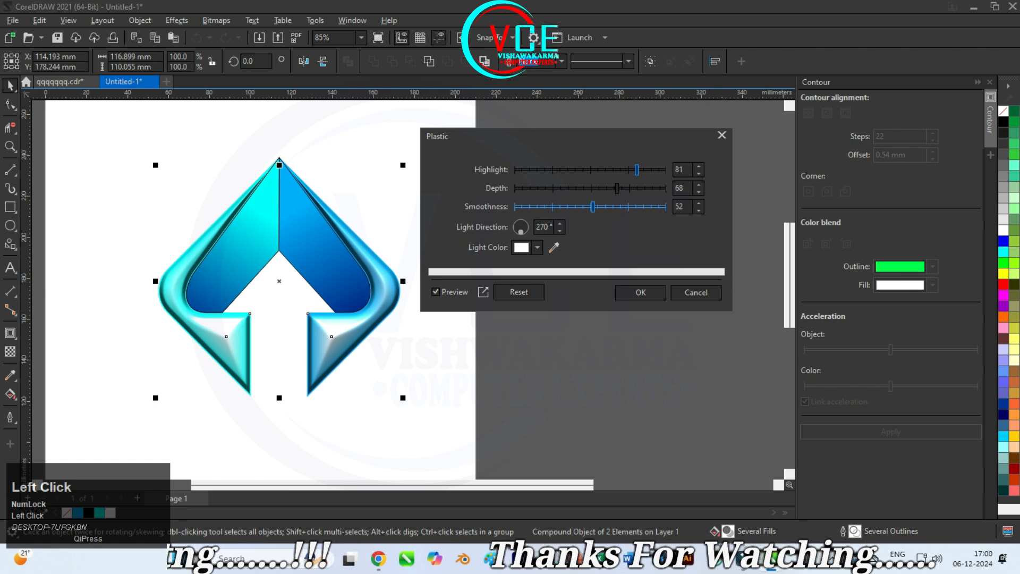
{"action": "left_click", "coordinate": [552, 207]}
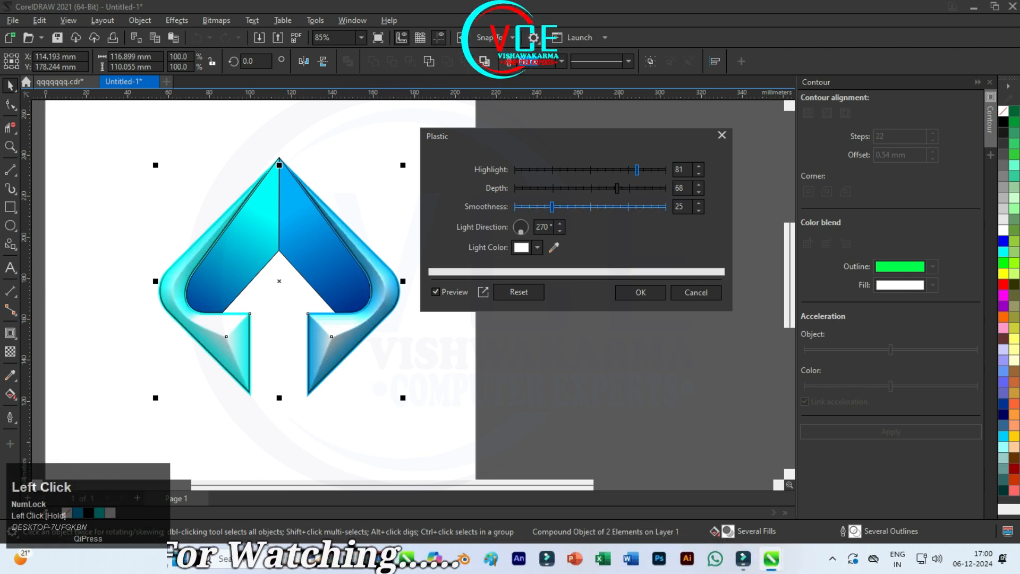
{"action": "left_click", "coordinate": [606, 207]}
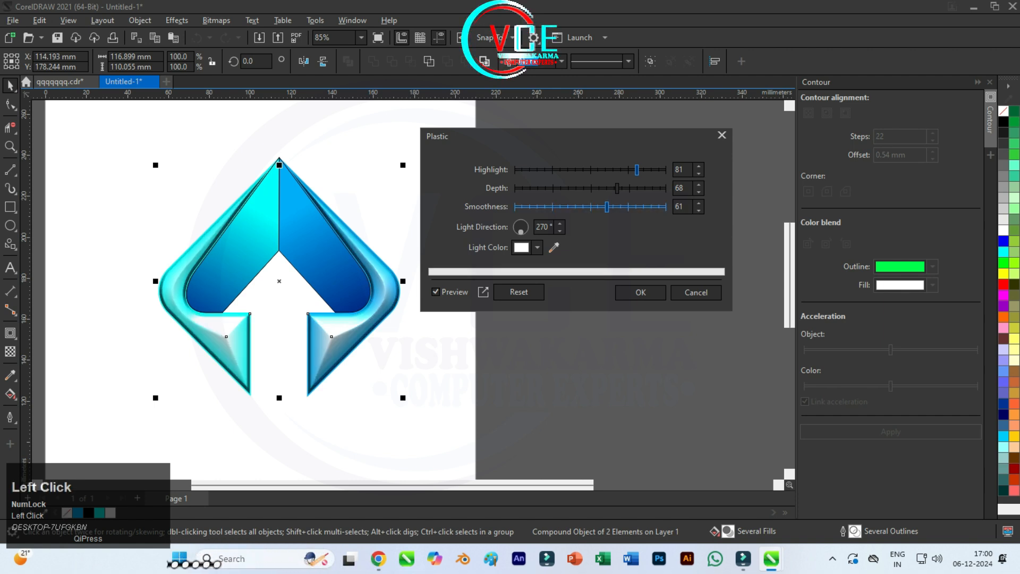
{"action": "left_click", "coordinate": [640, 292]}
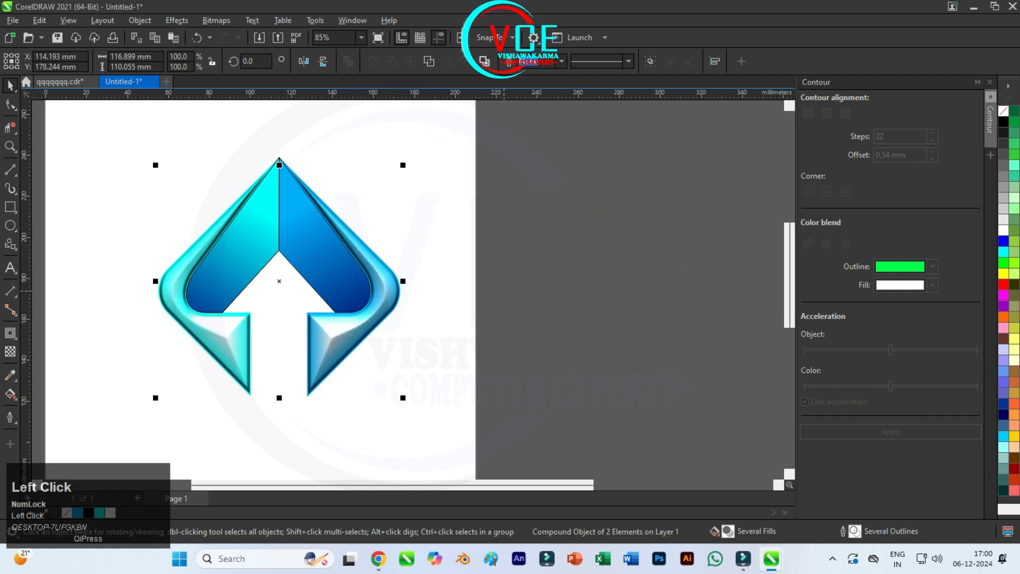
- Remove the outlines from all pieces of the arrow logo
{"action": "left_click", "coordinate": [457, 245]}
{"action": "left_click_drag", "start_coordinate": [113, 127], "coordinate": [499, 423]}
{"action": "right_click", "coordinate": [1003, 110]}
{"action": "left_click", "coordinate": [999, 118]}
{"action": "left_click", "coordinate": [449, 222]}
{"action": "scroll", "coordinate": [228, 214], "scroll_direction": "up", "scroll_amount": 2}
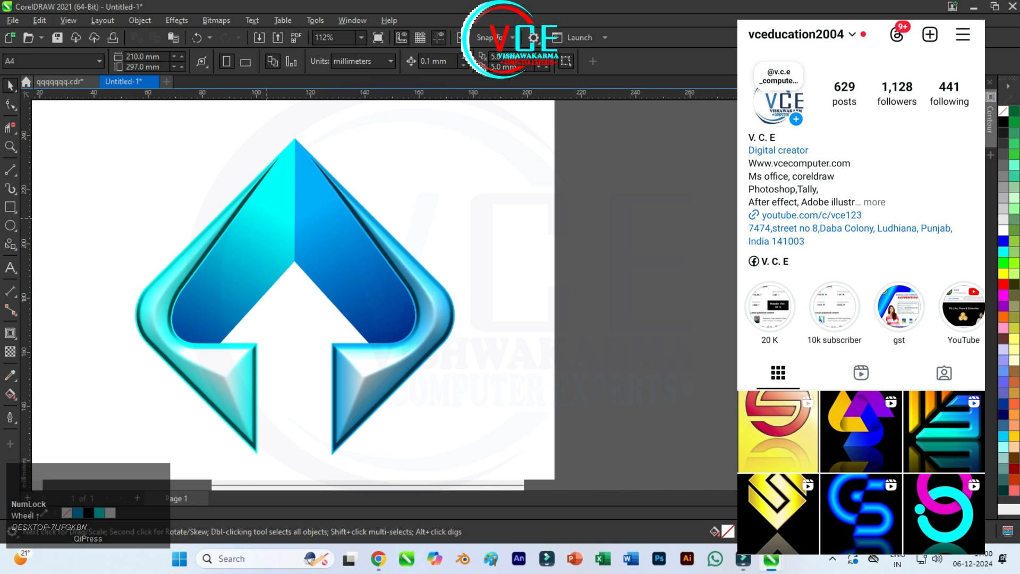
{"action": "scroll", "coordinate": [267, 166], "scroll_direction": "down", "scroll_amount": 2}
- Group all the pieces of the coloured arrow logo
{"action": "key", "text": "F10"}
{"action": "left_click", "coordinate": [11, 86]}
{"action": "scroll", "coordinate": [272, 216], "scroll_direction": "down", "scroll_amount": 2}
{"action": "left_click_drag", "start_coordinate": [168, 149], "coordinate": [364, 343]}
{"action": "right_click", "coordinate": [287, 206]}
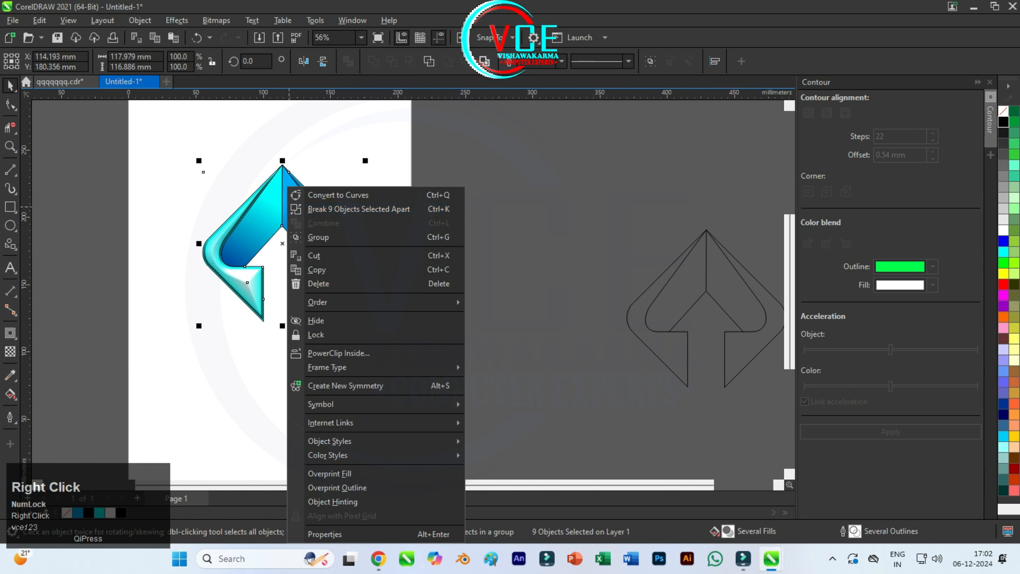
{"action": "left_click", "coordinate": [290, 236]}
- Place a copy of the grouped arrow directly to its right and delete the unfilled line drawing beyond it
{"action": "left_click_drag", "start_coordinate": [288, 232], "coordinate": [458, 233]}
{"action": "right_click", "coordinate": [459, 232], "text": "shift"}
{"action": "mouse_move", "coordinate": [598, 197]}
{"action": "left_mouse_down"}
{"action": "mouse_move", "coordinate": [759, 384]}
{"action": "mouse_move", "coordinate": [680, 405]}
{"action": "mouse_move", "coordinate": [674, 426]}
{"action": "left_mouse_up"}
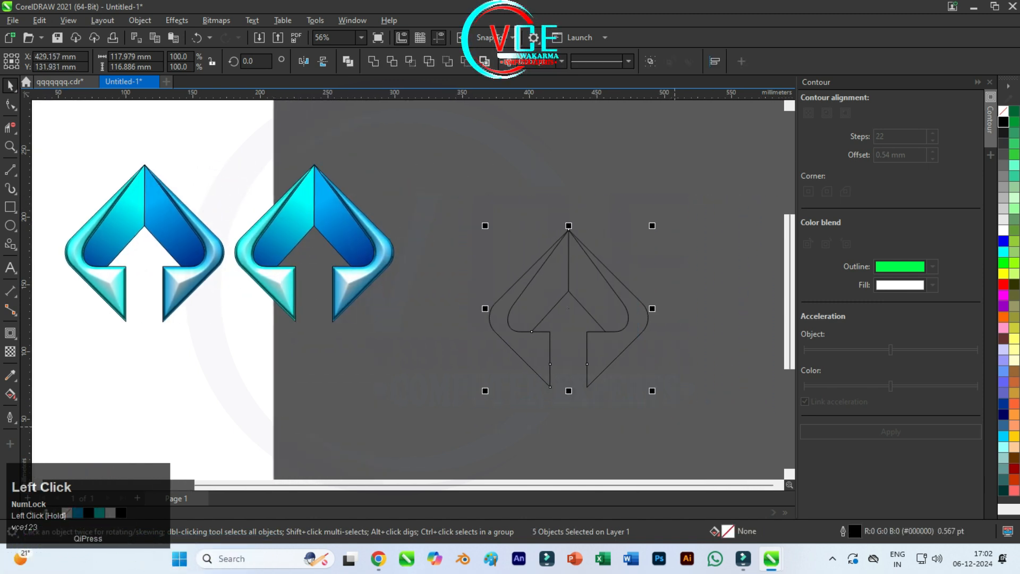
{"action": "key", "text": "Delete"}
- Recolour the copied arrow in red and orange tones with a Hue/Saturation/Lightness adjustment, setting the master hue to -164
{"action": "scroll", "coordinate": [295, 178], "scroll_direction": "up", "scroll_amount": 2}
{"action": "left_click", "coordinate": [308, 180]}
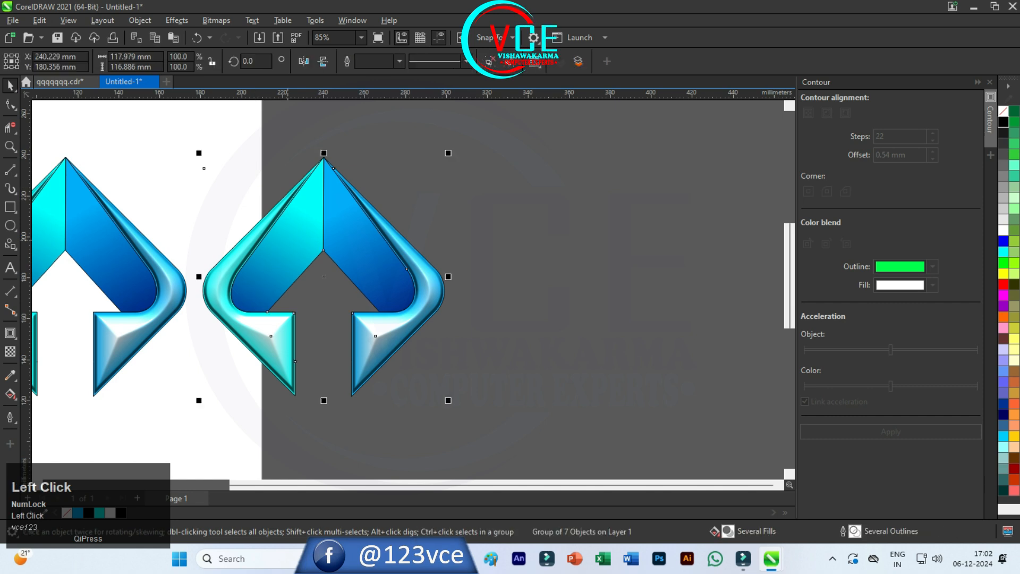
{"action": "left_click", "coordinate": [139, 20]}
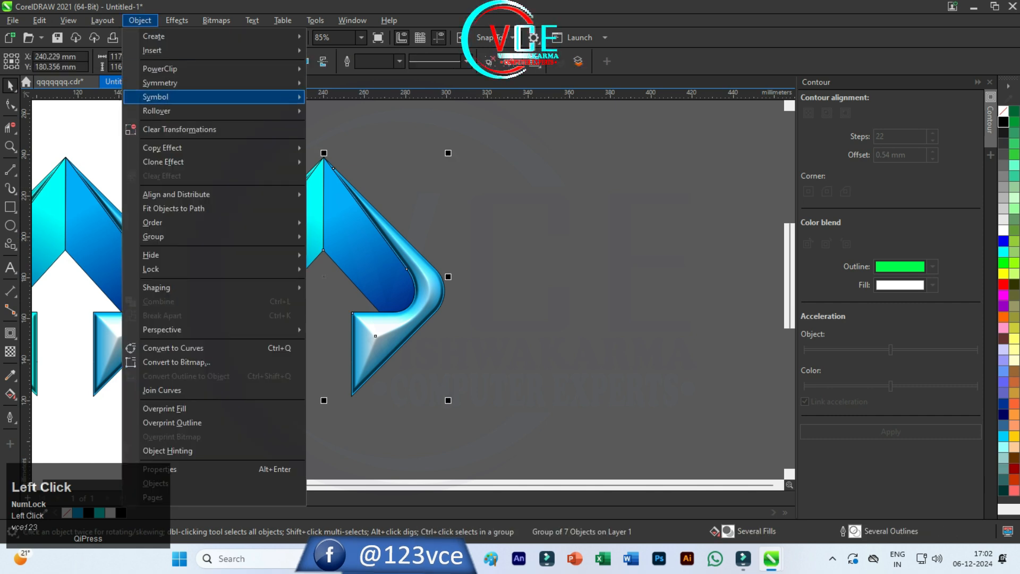
{"action": "left_click", "coordinate": [176, 20]}
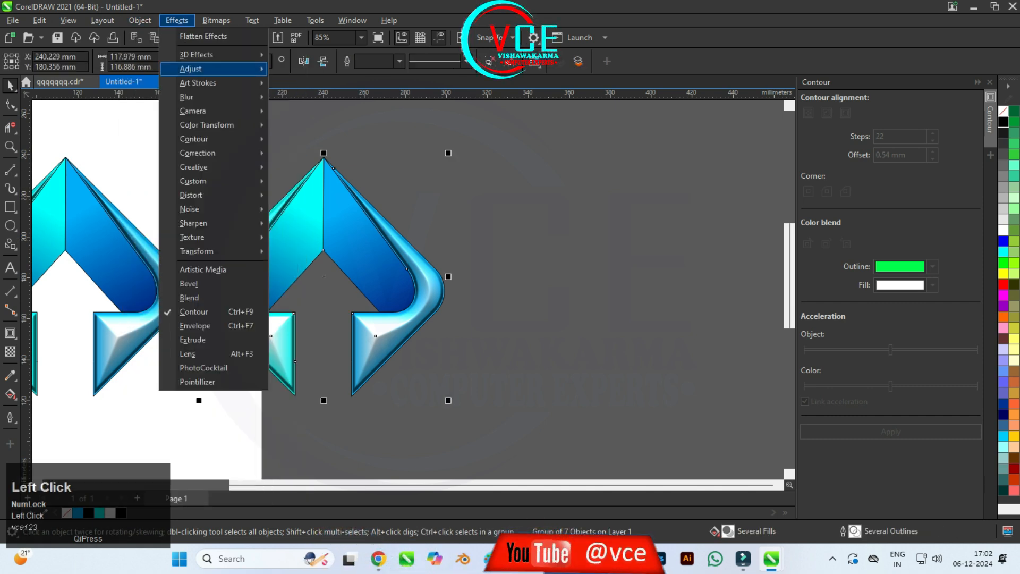
{"action": "mouse_move", "coordinate": [191, 68]}
{"action": "left_click", "coordinate": [334, 214]}
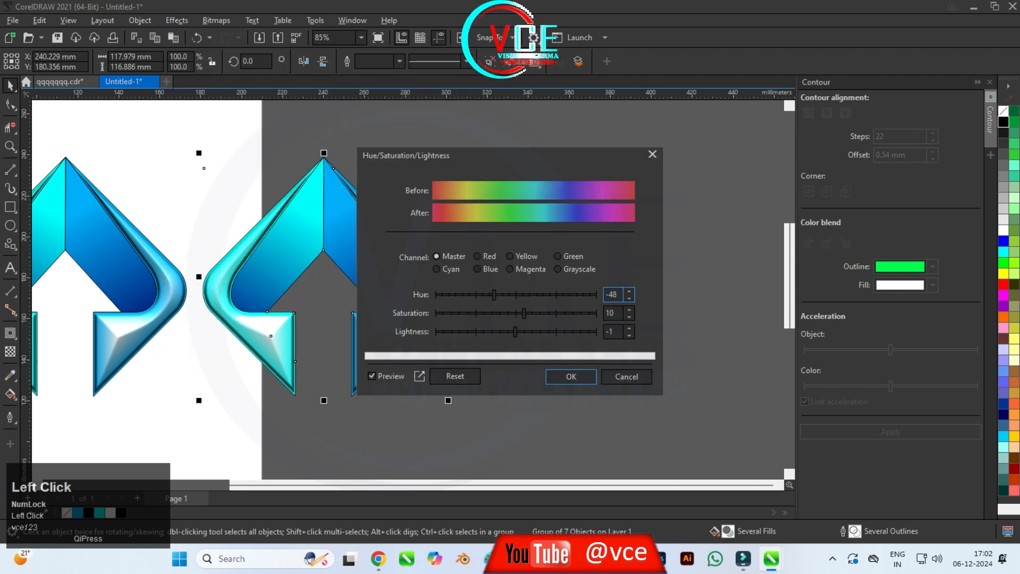
{"action": "key", "text": "F10"}
{"action": "left_click_drag", "start_coordinate": [495, 294], "coordinate": [442, 295]}
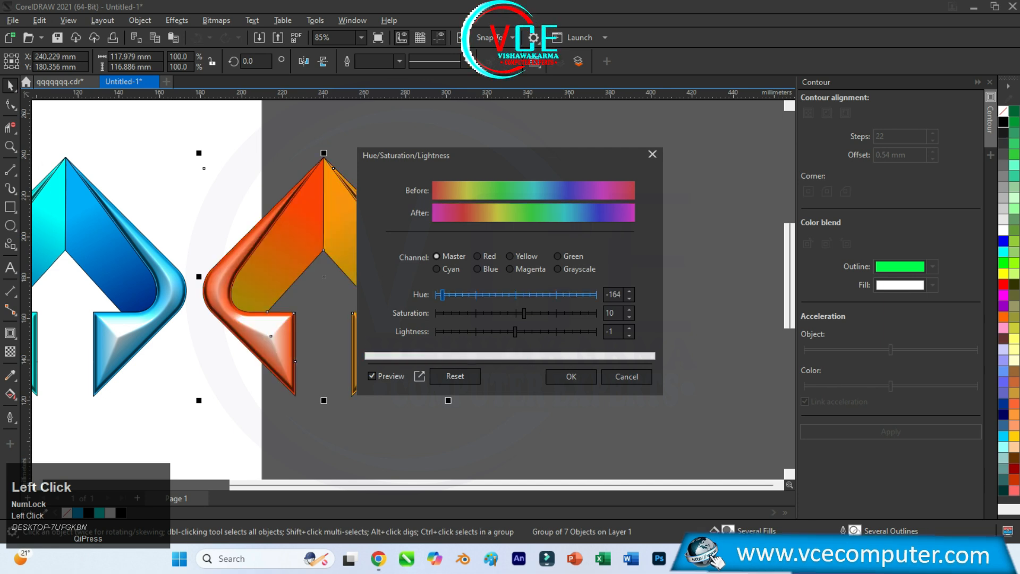
{"action": "left_click", "coordinate": [571, 376]}
- Draw a rectangle about 268 x 156 mm around both arrows and fill it with black
{"action": "scroll", "coordinate": [602, 279], "scroll_direction": "down", "scroll_amount": 2}
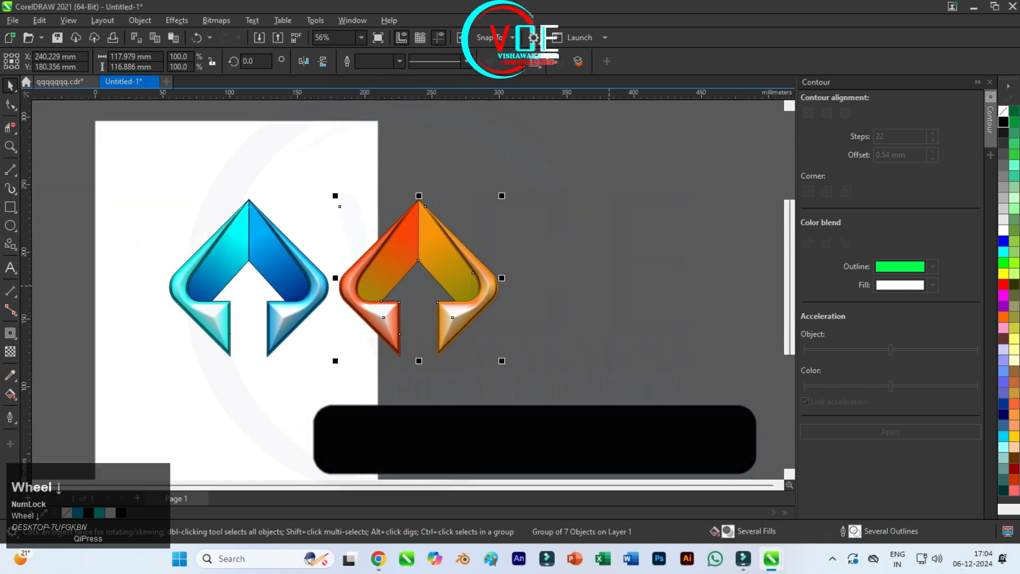
{"action": "left_click", "coordinate": [10, 207]}
{"action": "left_click_drag", "start_coordinate": [154, 179], "coordinate": [514, 389]}
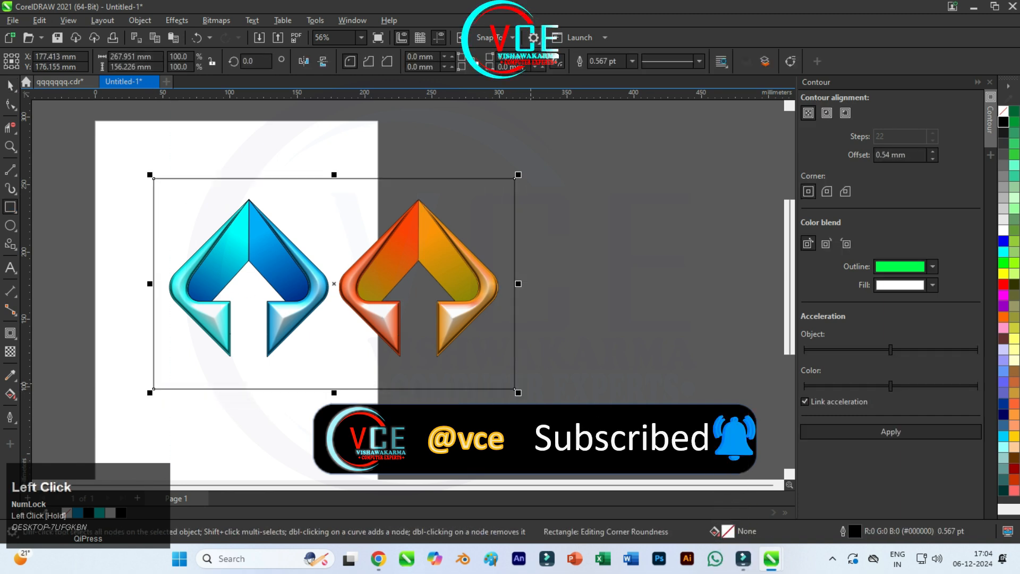
{"action": "left_click", "coordinate": [1003, 121]}
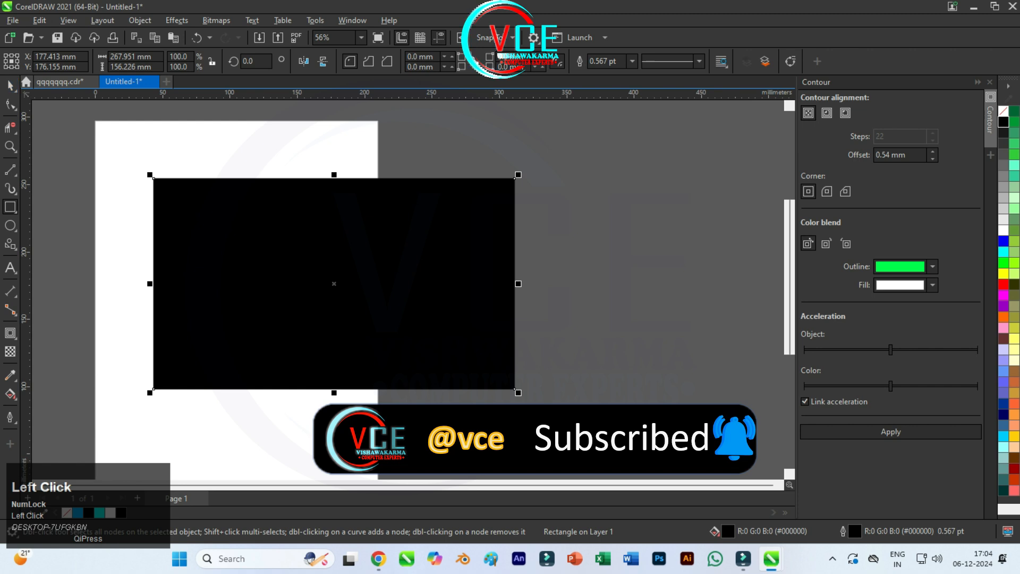
- Send the black rectangle to the back of the page behind both arrows
{"action": "right_click", "coordinate": [244, 182]}
{"action": "left_click", "coordinate": [274, 270]}
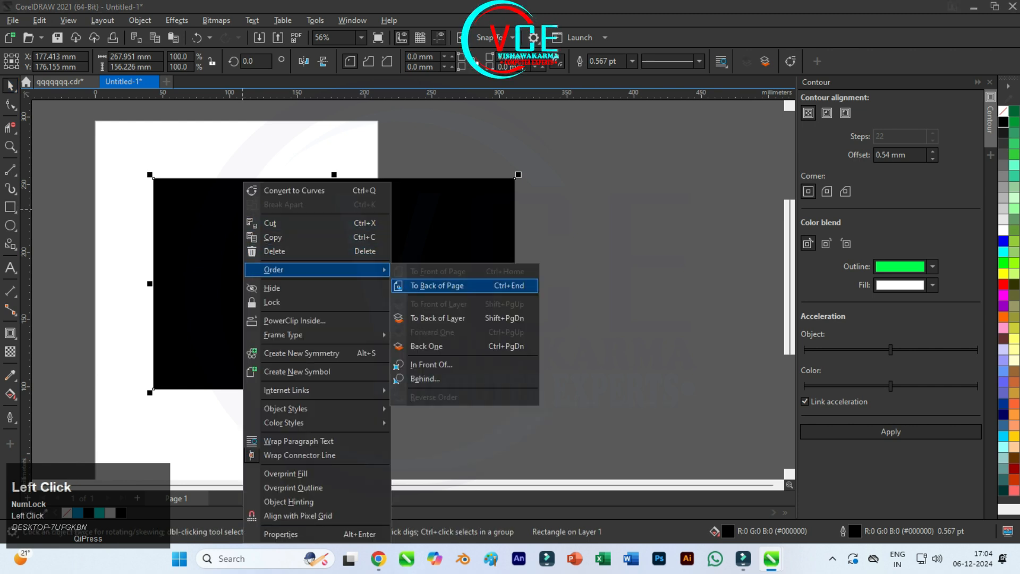
{"action": "left_click", "coordinate": [433, 282]}
{"action": "scroll", "coordinate": [298, 263], "scroll_direction": "up", "scroll_amount": 3}
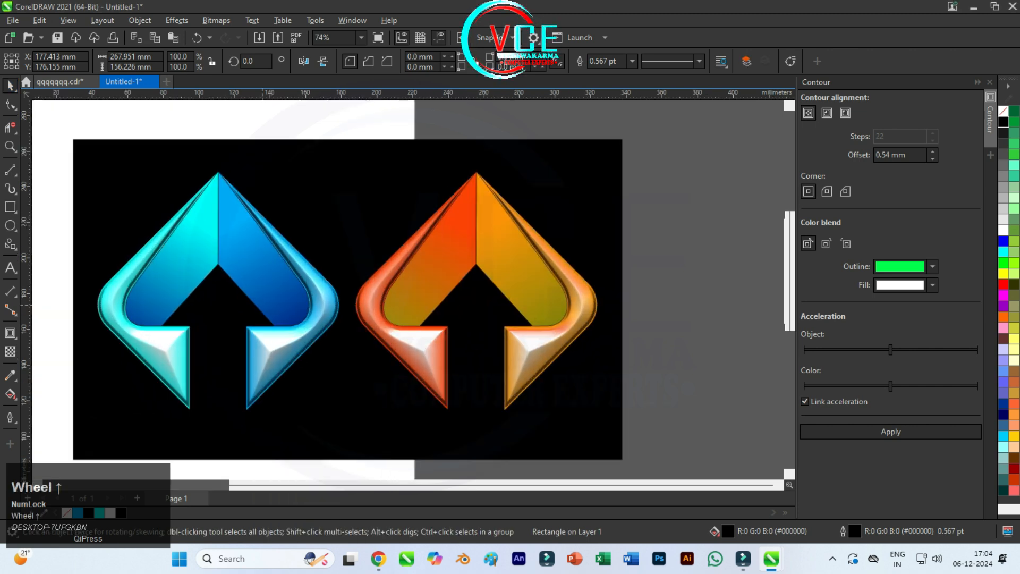